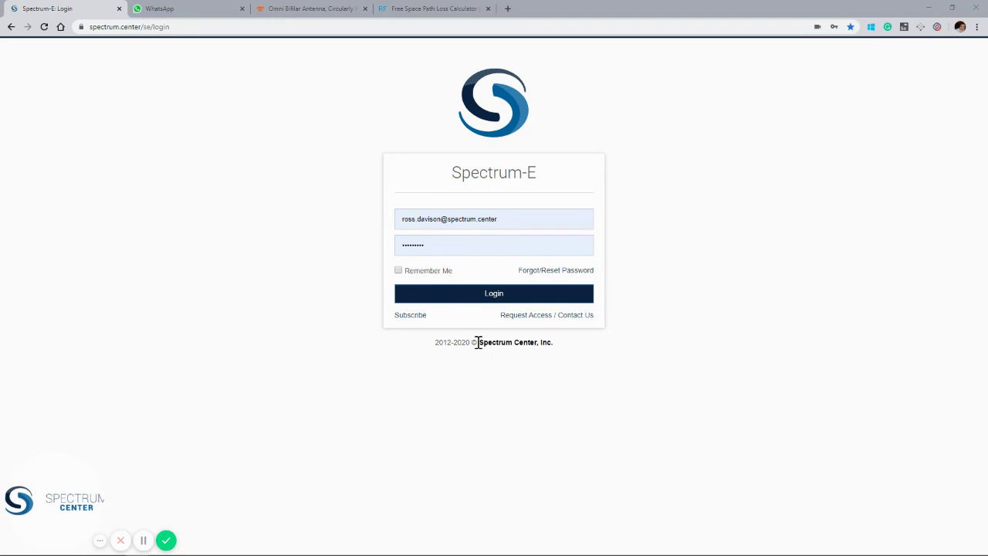
Log in to Spectrum-E with the saved credentials and open the home dashboard.
left_click(453, 297)
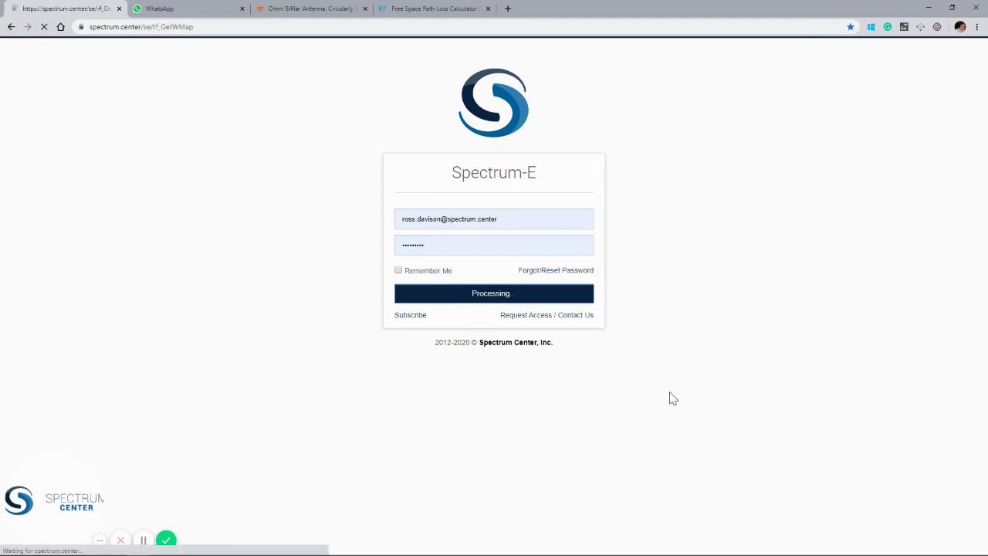
left_click(168, 48)
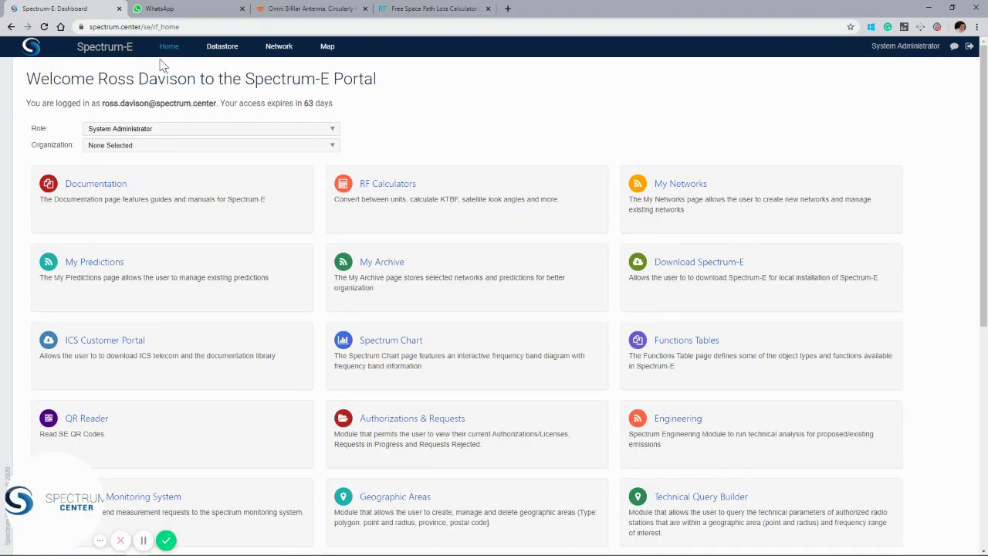
Open the Documentation page and review its manuals, supplemental files and digital antenna pattern links.
left_click(77, 190)
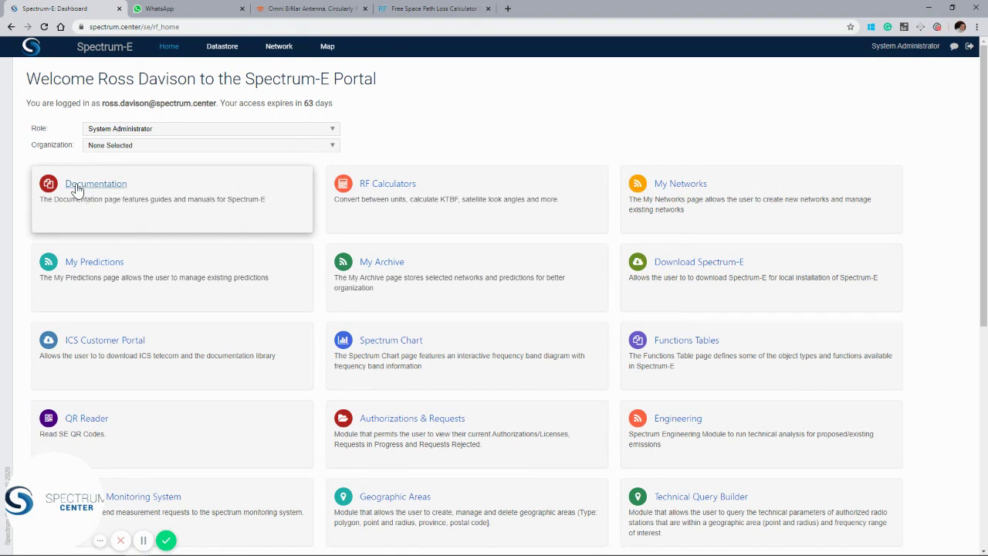
left_click_drag(127, 114, 77, 114)
left_click(153, 116)
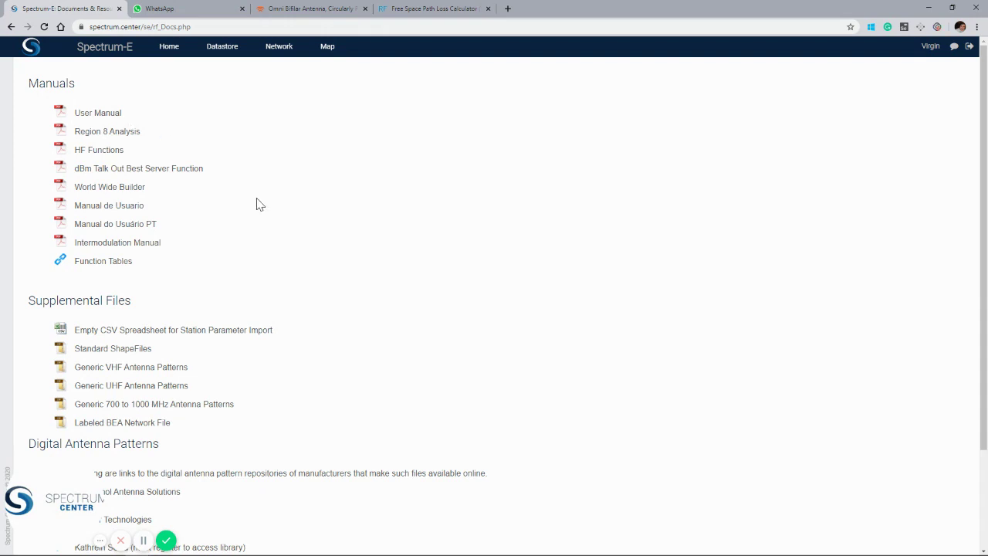
scroll(261, 209, "down", 3)
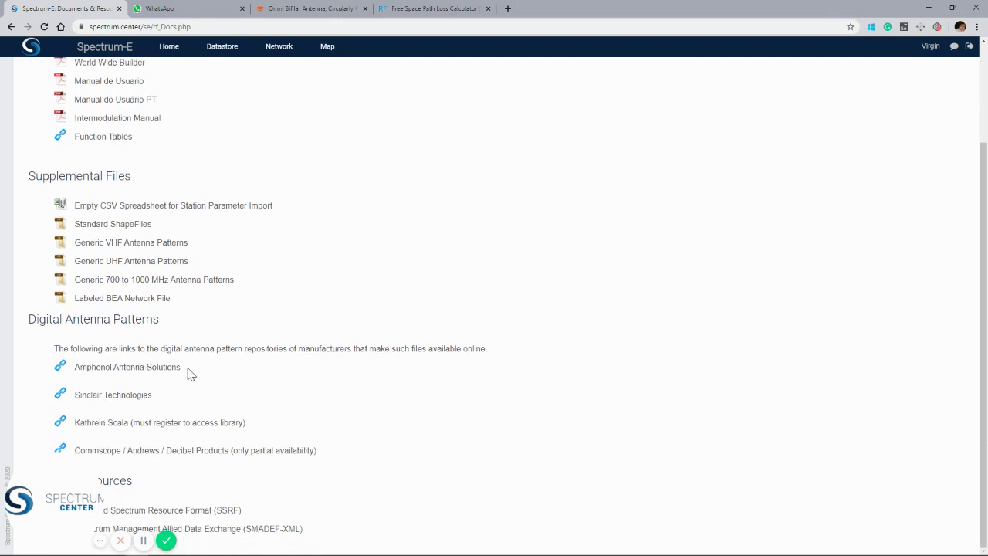
scroll(186, 417, "up", 3)
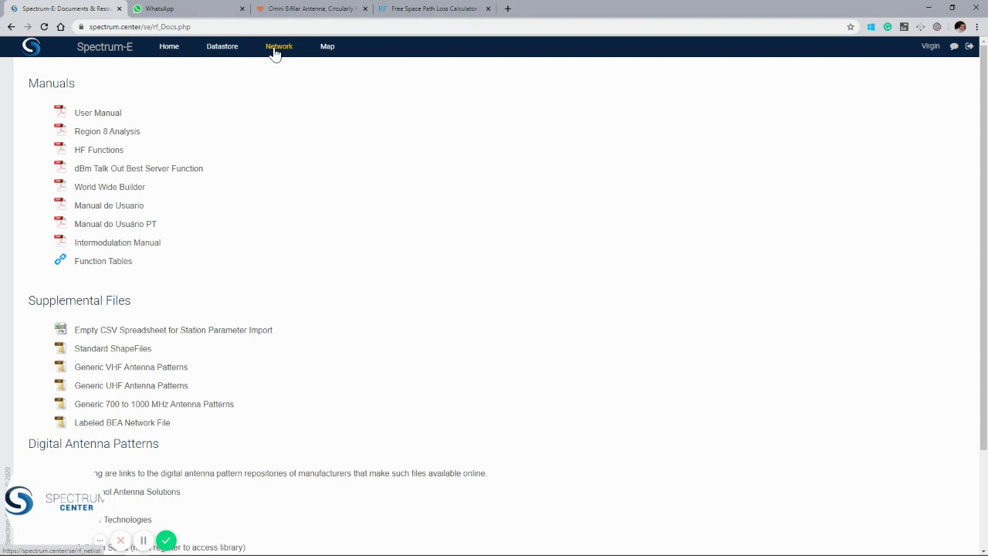
Return to the home dashboard, open My Networks and locate the name field for creating a new network.
left_click(166, 49)
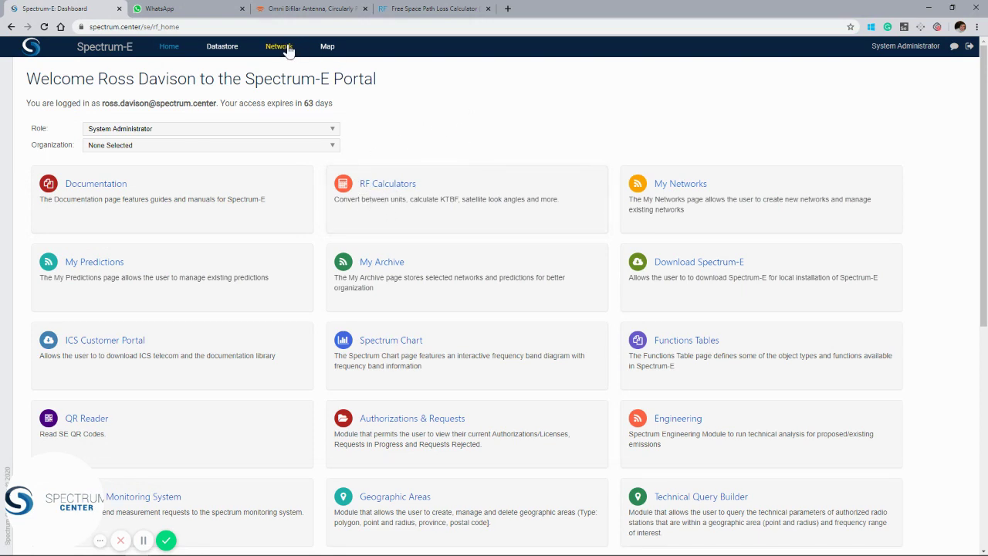
left_click(678, 190)
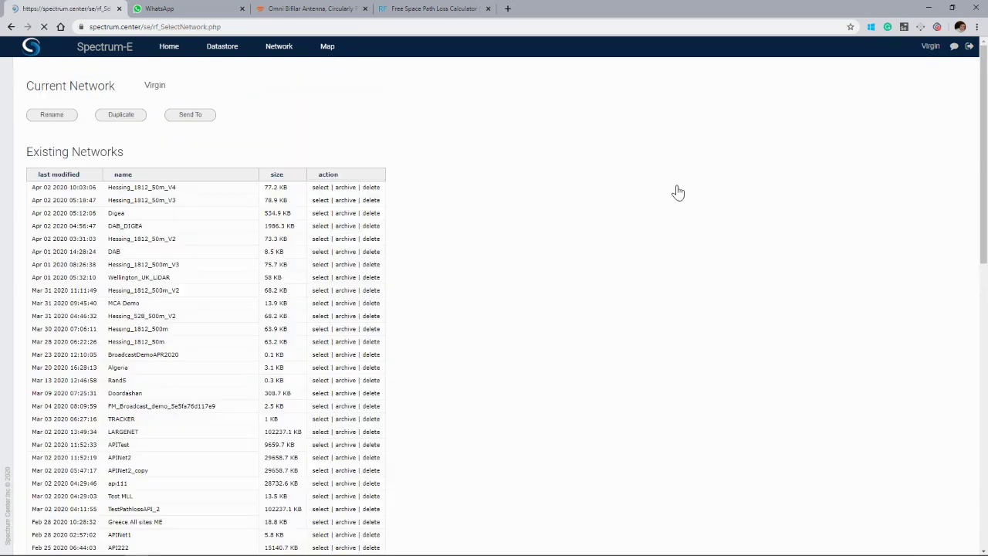
scroll(425, 265, "down", 10)
scroll(425, 265, "down", 5)
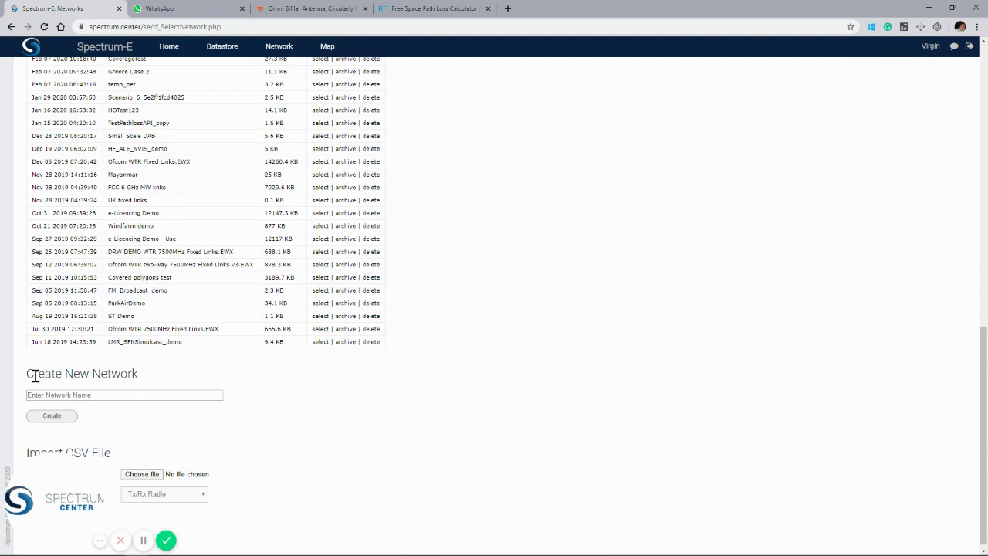
left_click_drag(31, 374, 128, 374)
left_click(71, 395)
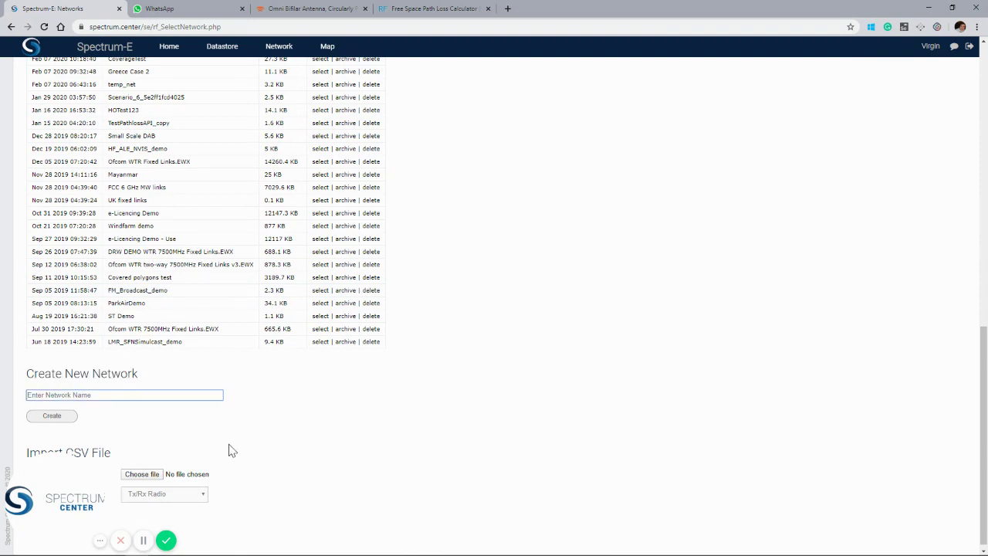
Review the current network, the existing networks list and the CSV file import section.
scroll(332, 454, "up", 3)
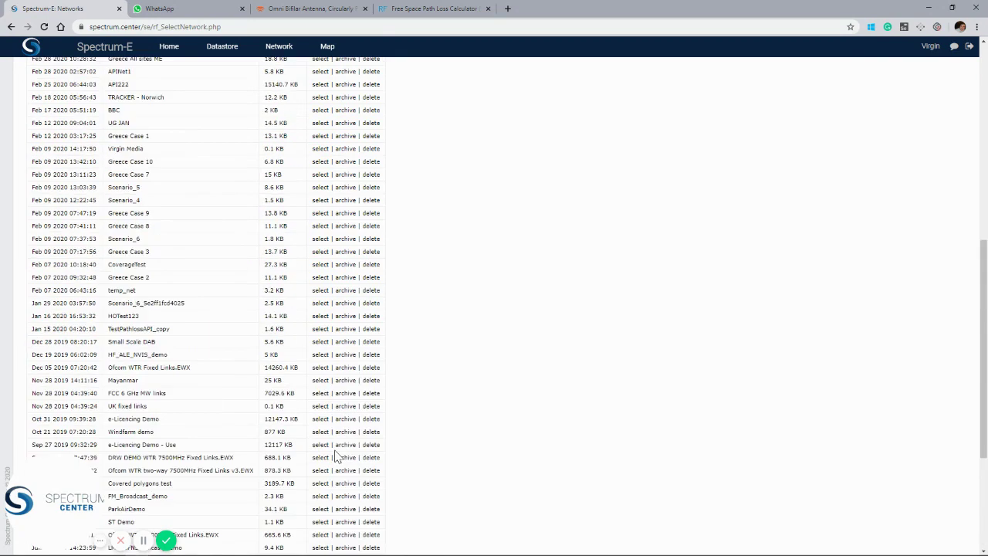
scroll(336, 457, "up", 7)
left_click_drag(77, 86, 209, 86)
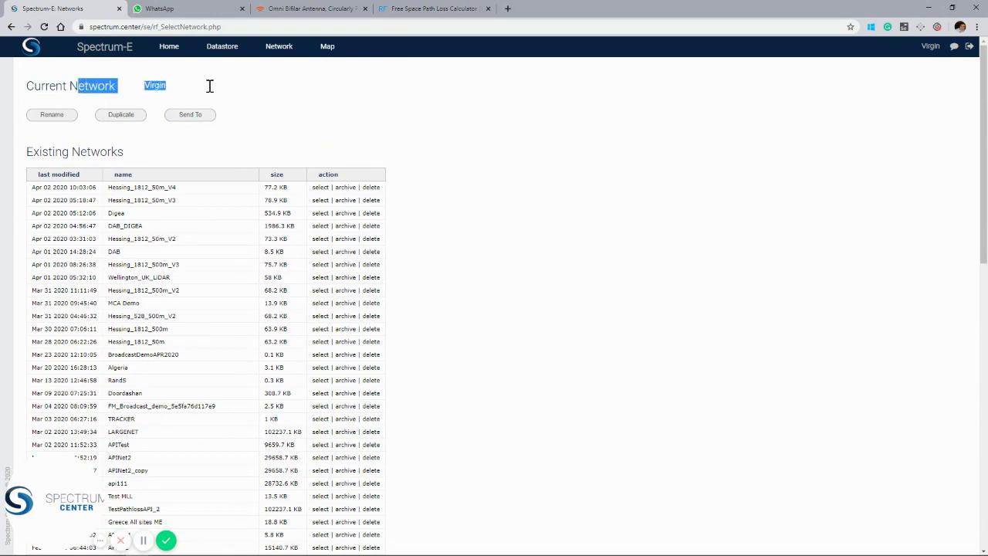
left_click(209, 85)
scroll(373, 369, "down", 1)
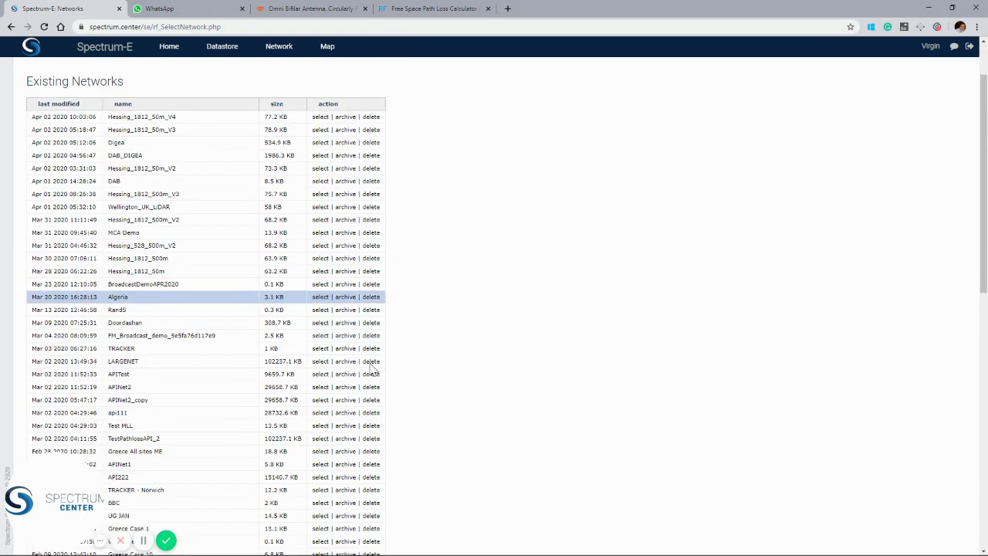
scroll(373, 369, "down", 3)
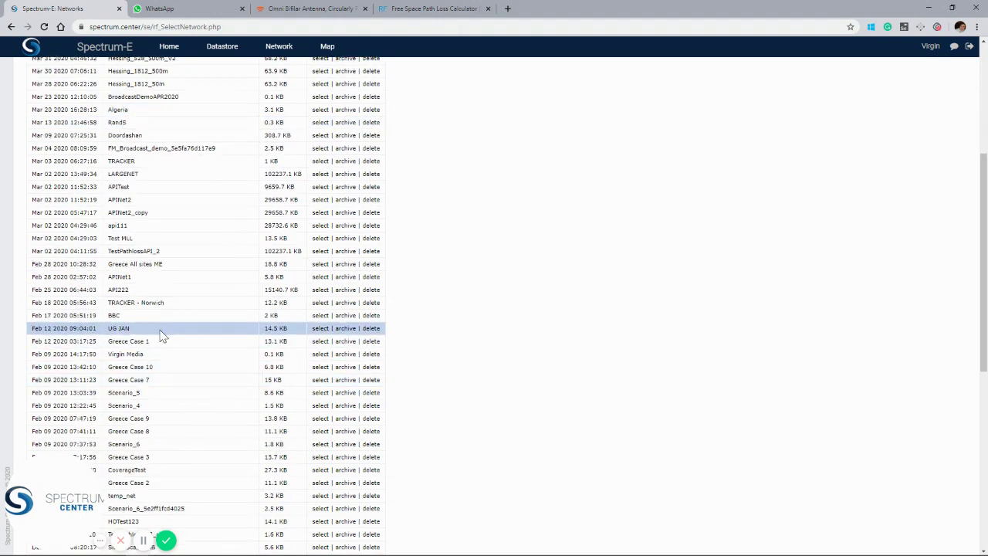
scroll(162, 336, "down", 7)
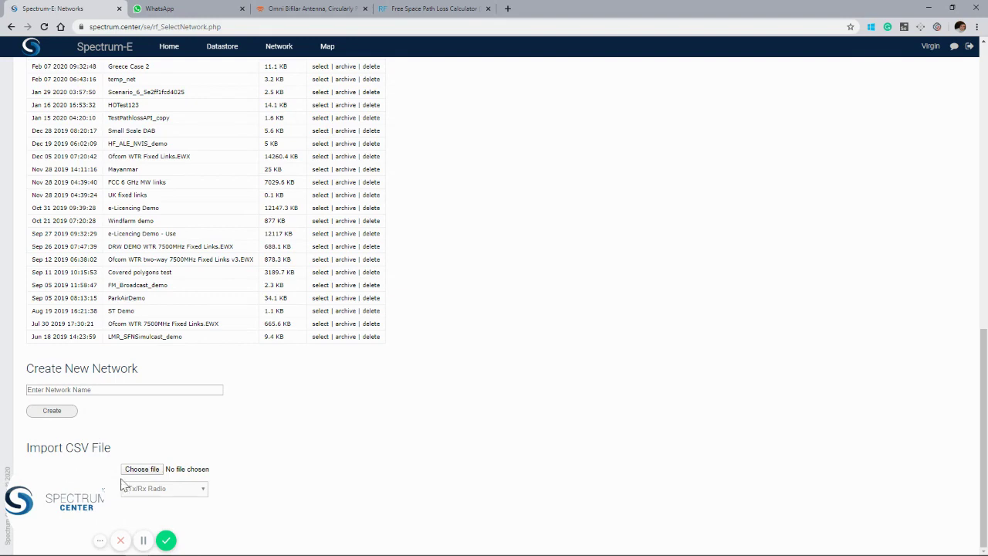
scroll(417, 471, "up", 5)
scroll(417, 471, "up", 6)
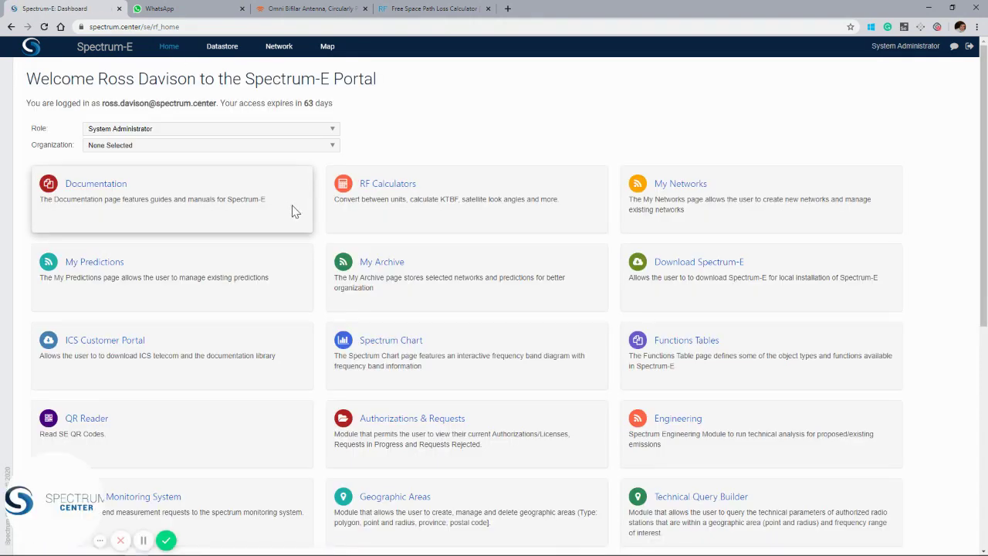
Open the My Predictions page from the dashboard and look through the existing predictions.
left_click(88, 264)
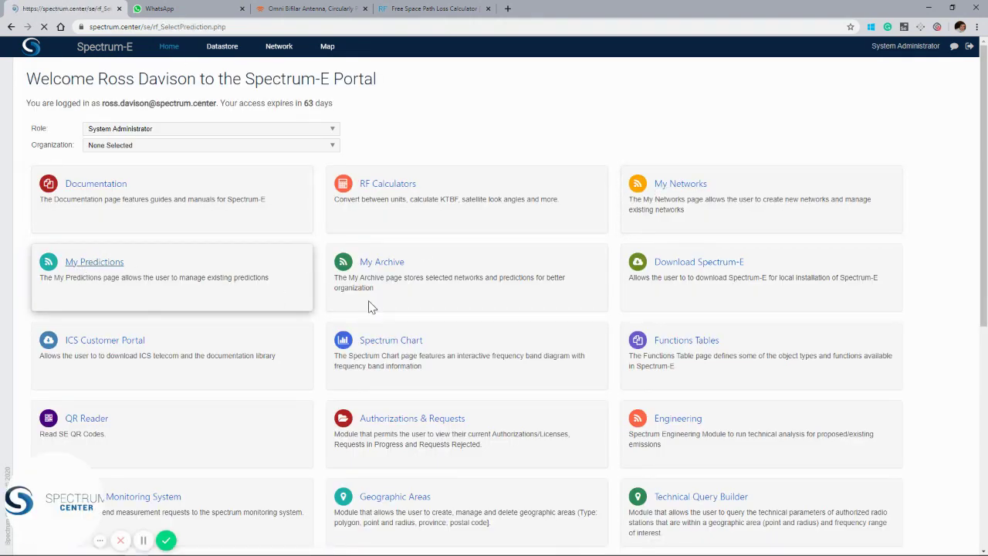
scroll(224, 268, "down", 2)
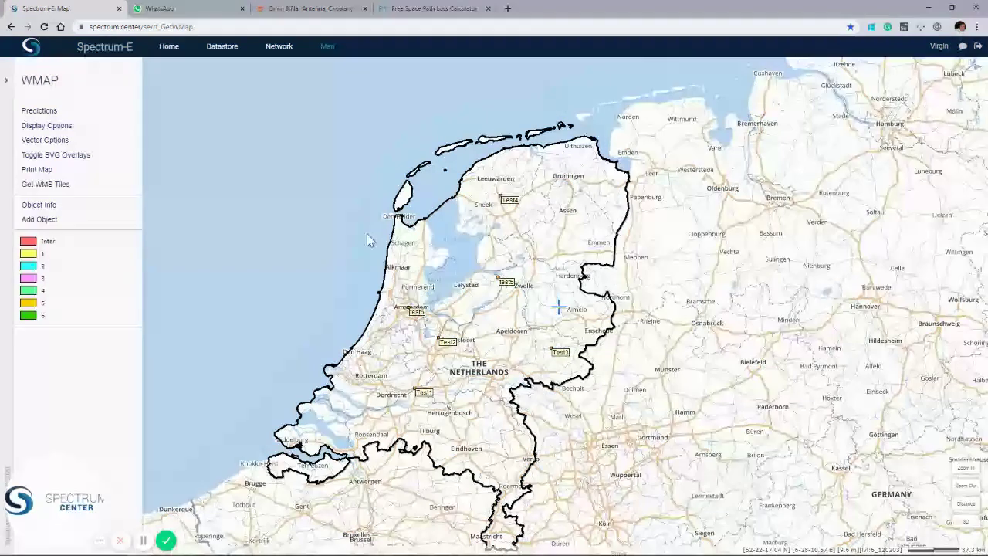
Examine the network's radio stations on the map, from the whole of Europe down to the Netherlands.
scroll(485, 312, "down", 1)
scroll(468, 299, "down", 2)
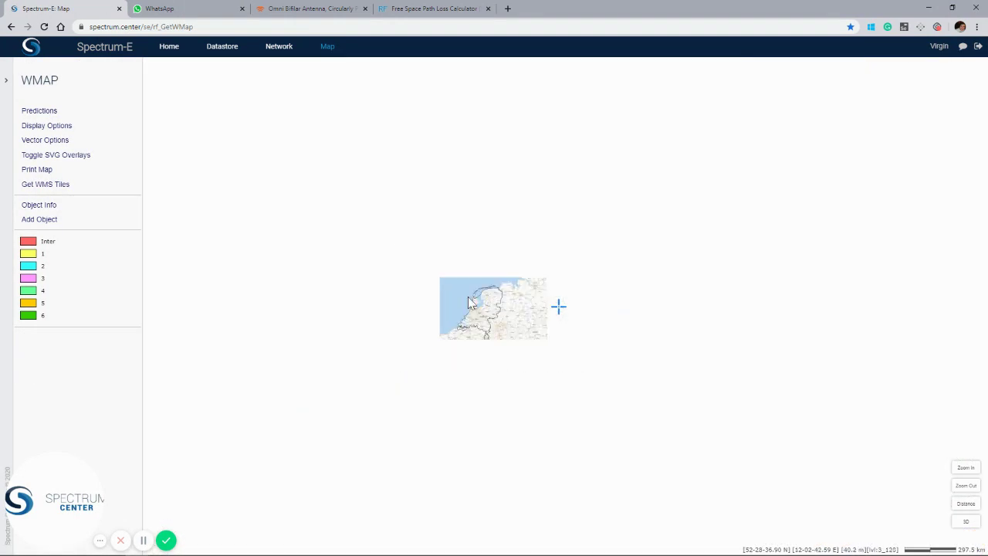
scroll(431, 271, "down", 1)
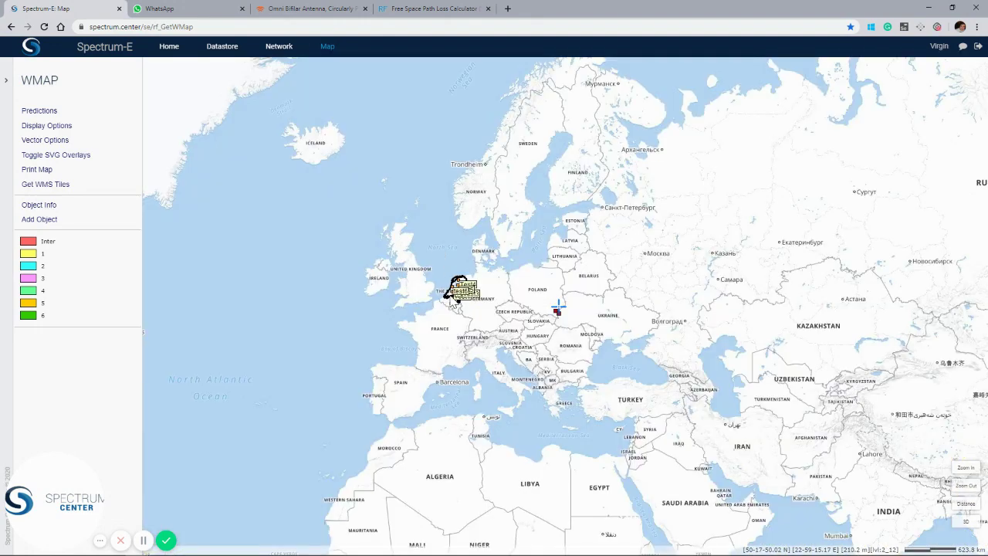
scroll(453, 301, "up", 1)
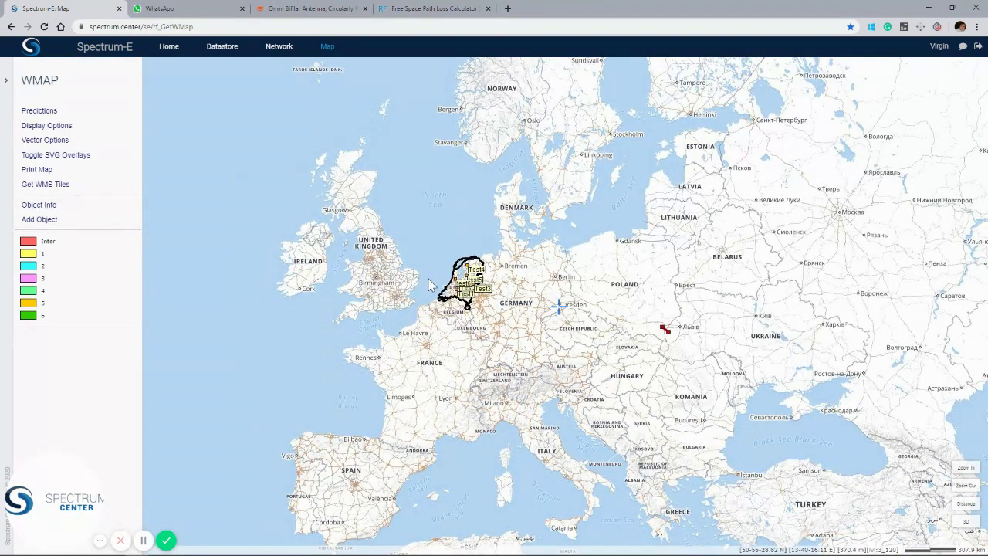
scroll(431, 284, "up", 1)
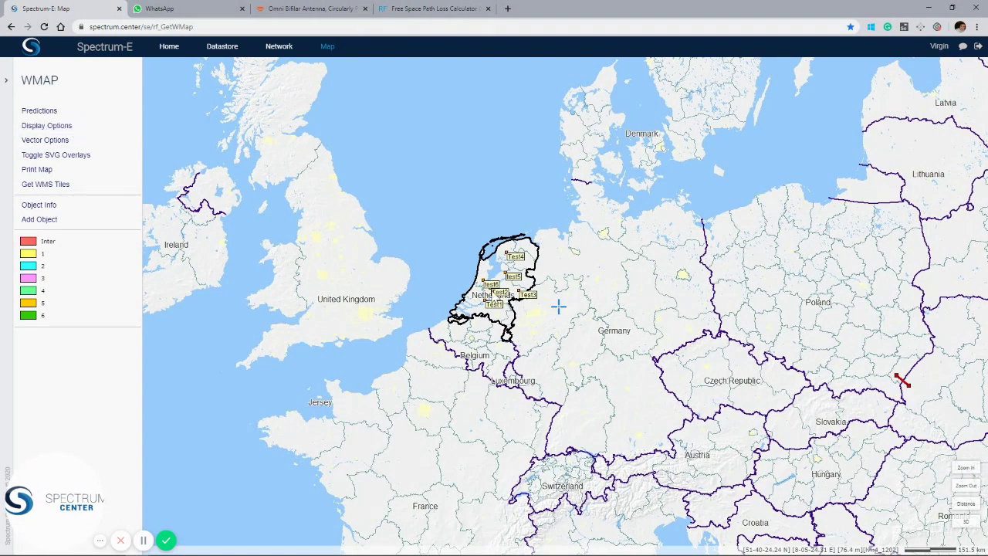
scroll(495, 297, "up", 1)
scroll(512, 281, "up", 1)
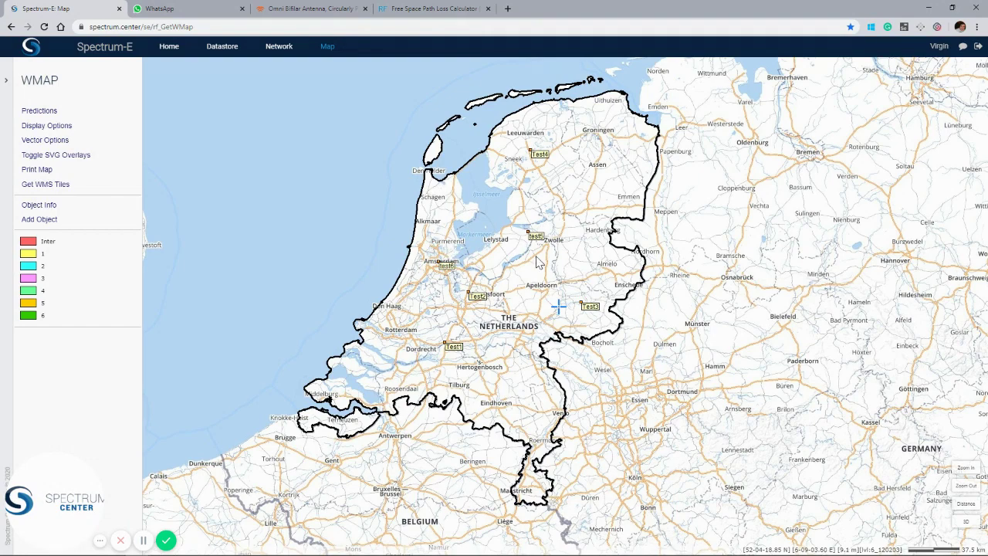
left_click_drag(530, 251, 542, 282)
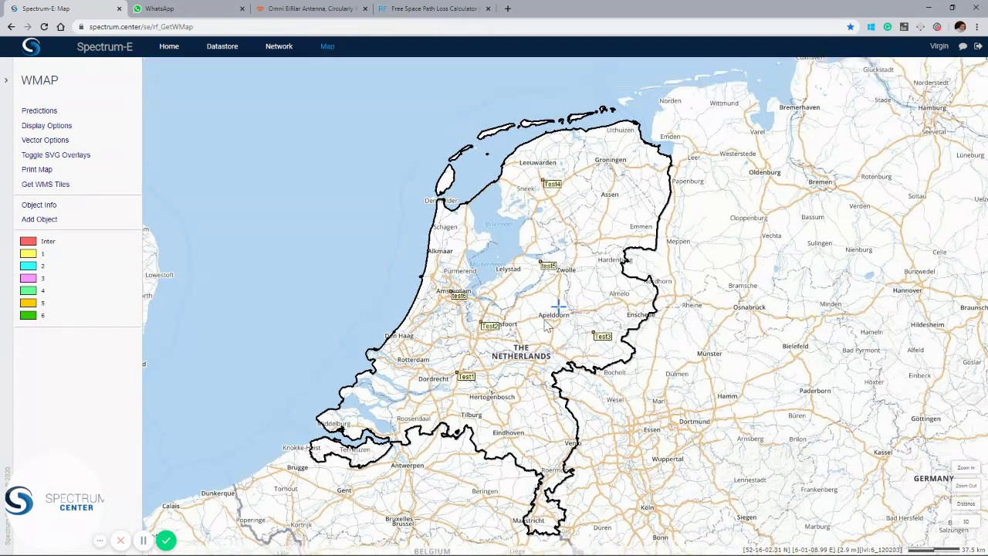
Start adding a Tx/Rx radio on the map near Apeldoorn.
right_click(618, 295)
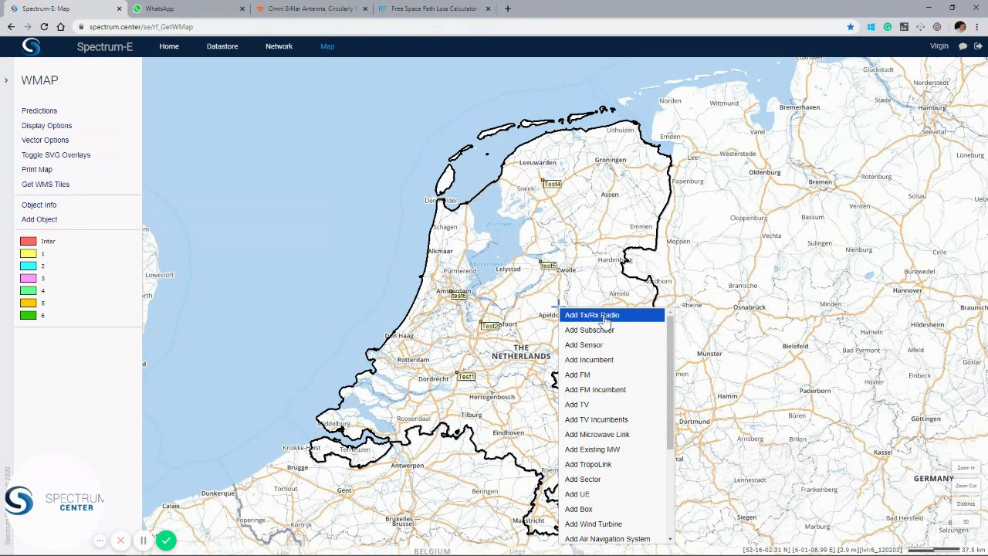
left_click(606, 318)
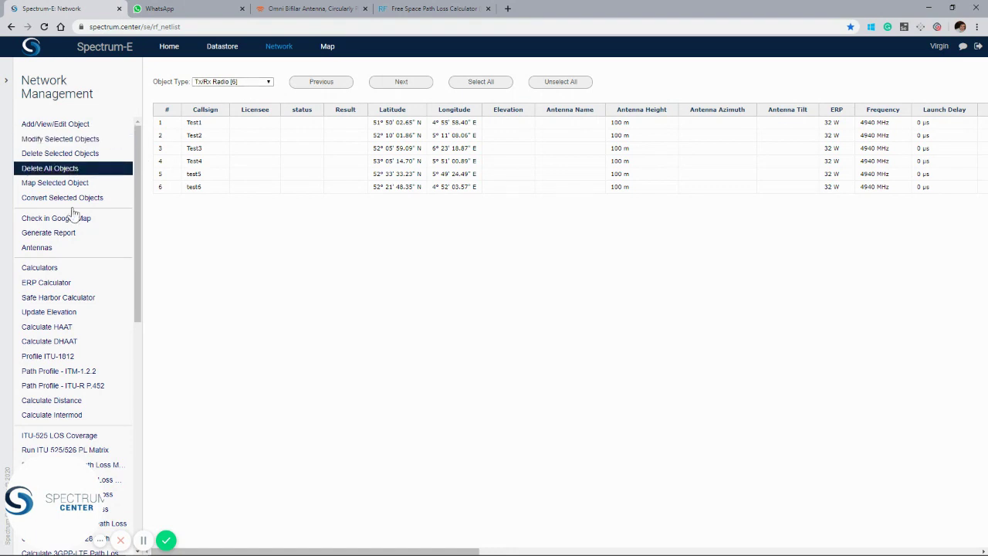
Examine the object types available in the network's object table, keeping Tx/Rx Radio selected.
left_click(253, 82)
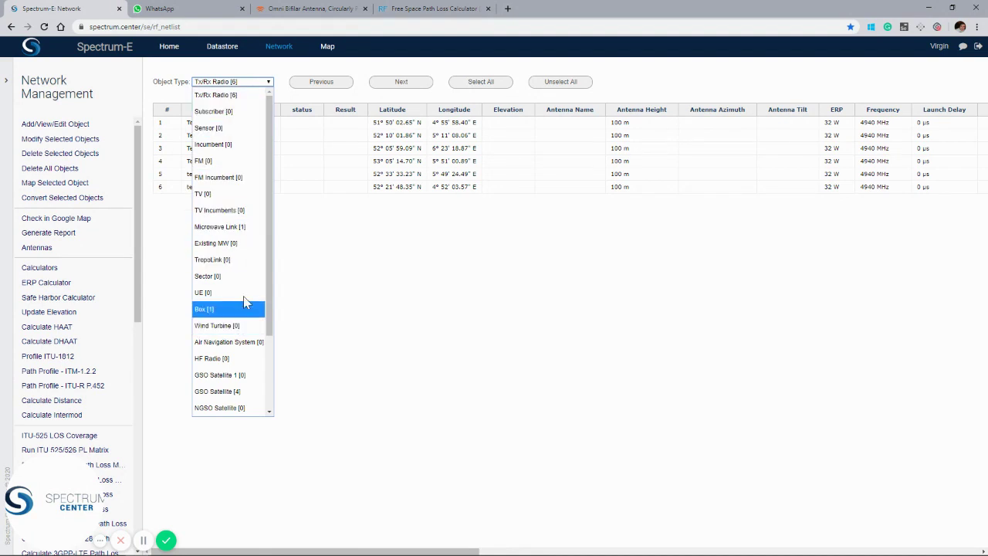
left_click(347, 270)
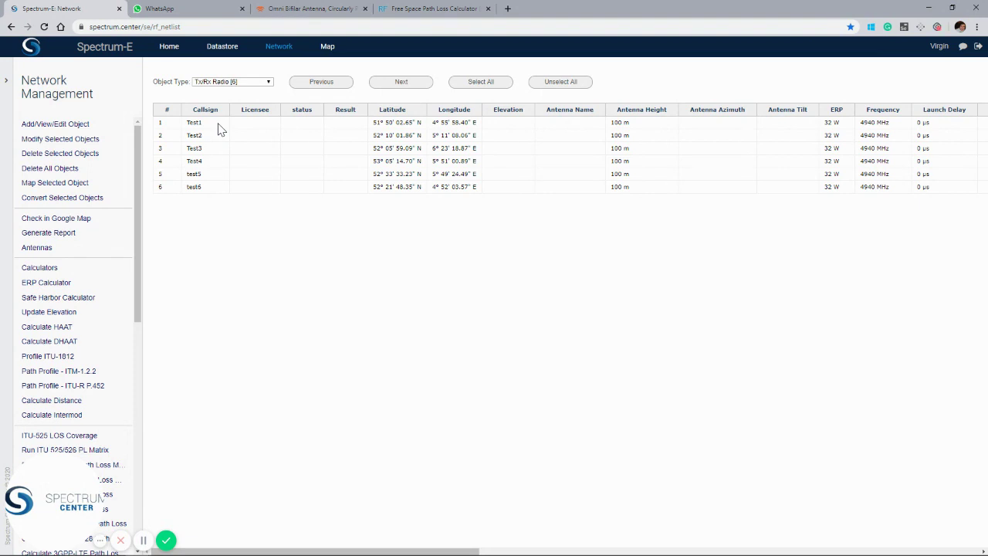
left_click_drag(60, 460, 231, 444)
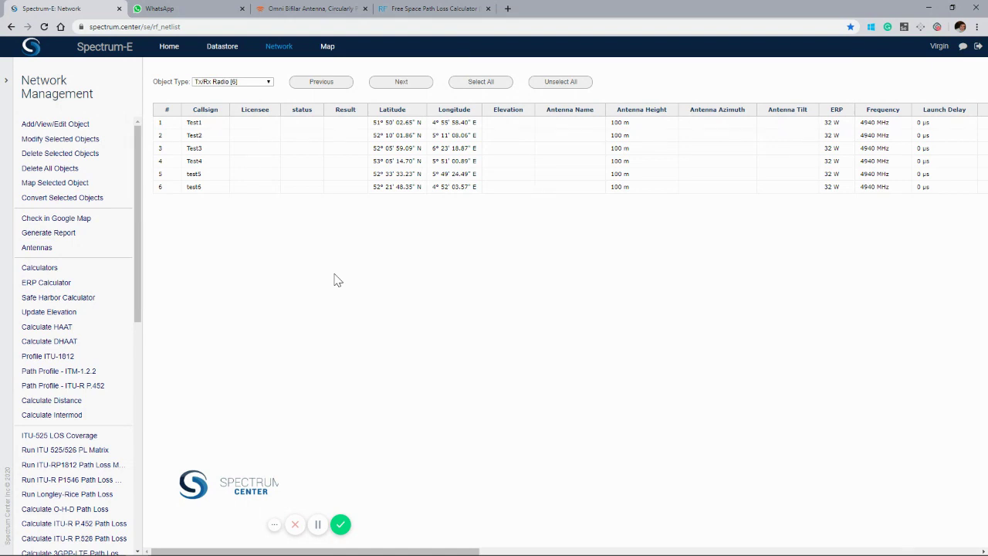
Select the Test1 radio and open the parameters for an ITU-R P.1812 path loss matrix.
left_click(223, 125)
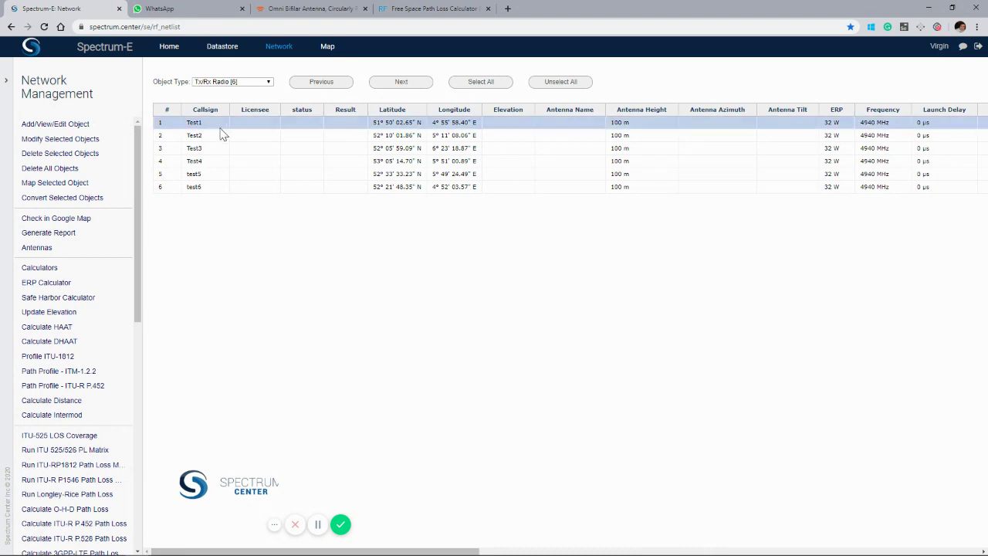
scroll(105, 376, "down", 2)
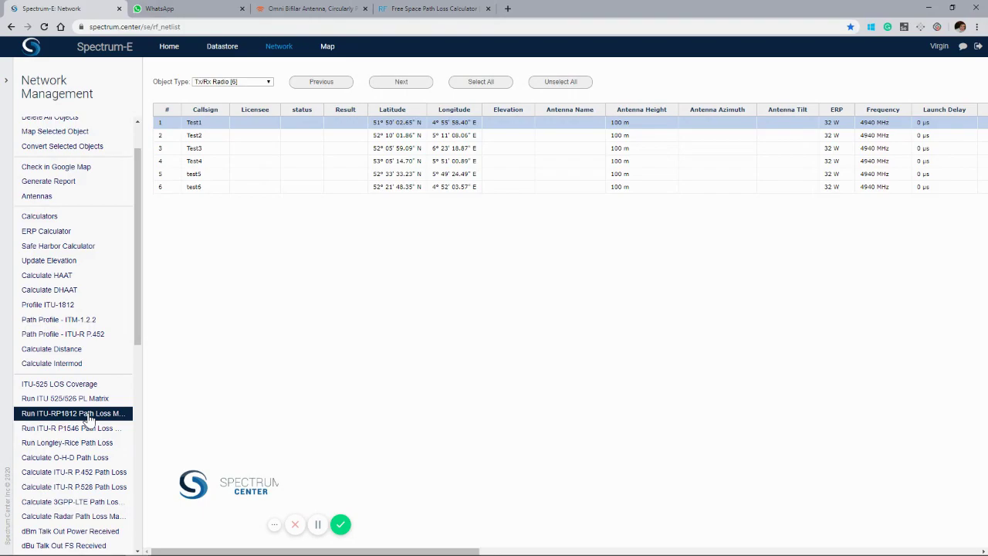
left_click(89, 417)
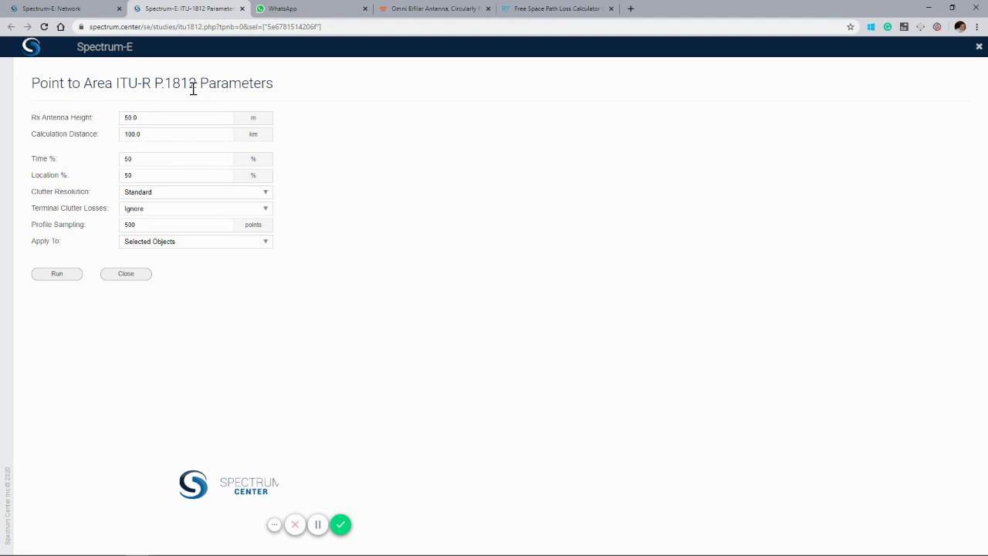
Edit the profile sampling and run the point-to-area ITU-R P.1812 calculation for the selected objects.
left_click_drag(141, 133, 96, 136)
left_click(150, 133)
left_click(152, 225)
left_click_drag(150, 225, 122, 229)
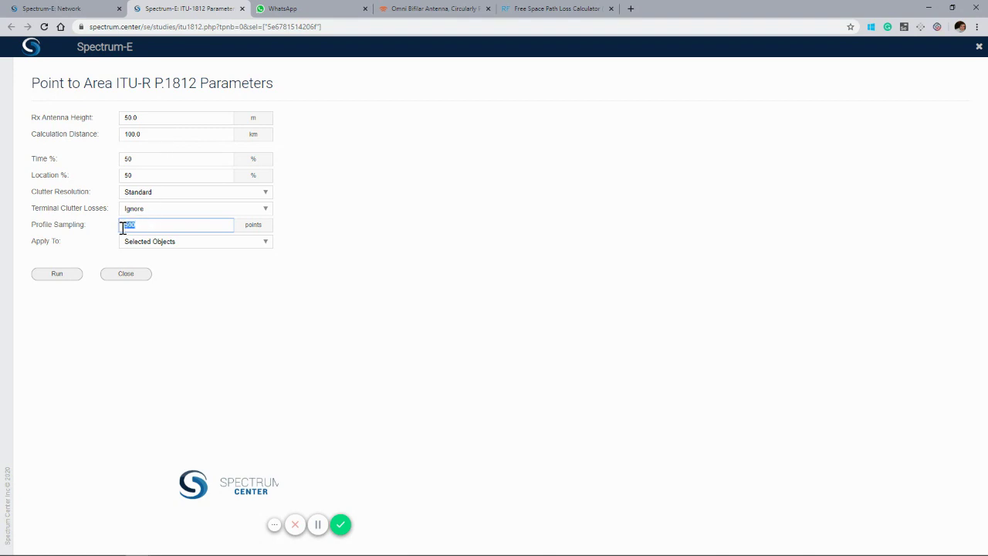
key("BackSpace")
left_click(59, 277)
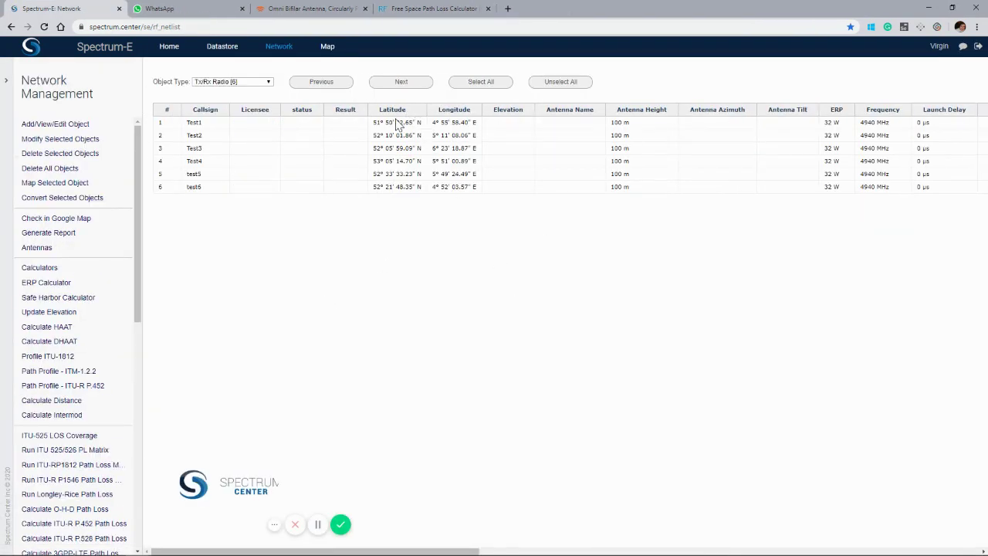
Select the Test1 radio in the table and check its Path Loss Matrix entry.
left_click(397, 122)
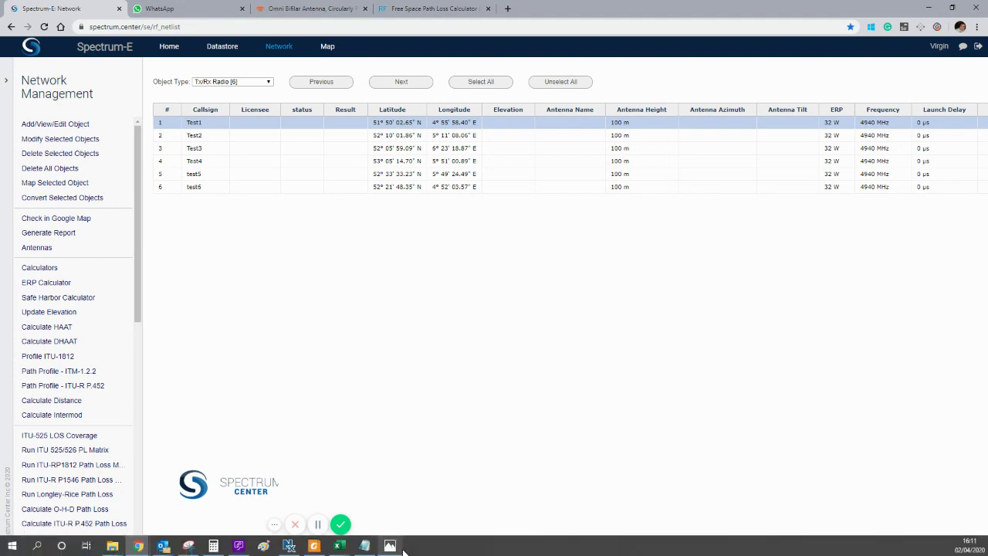
left_click_drag(415, 546, 739, 547)
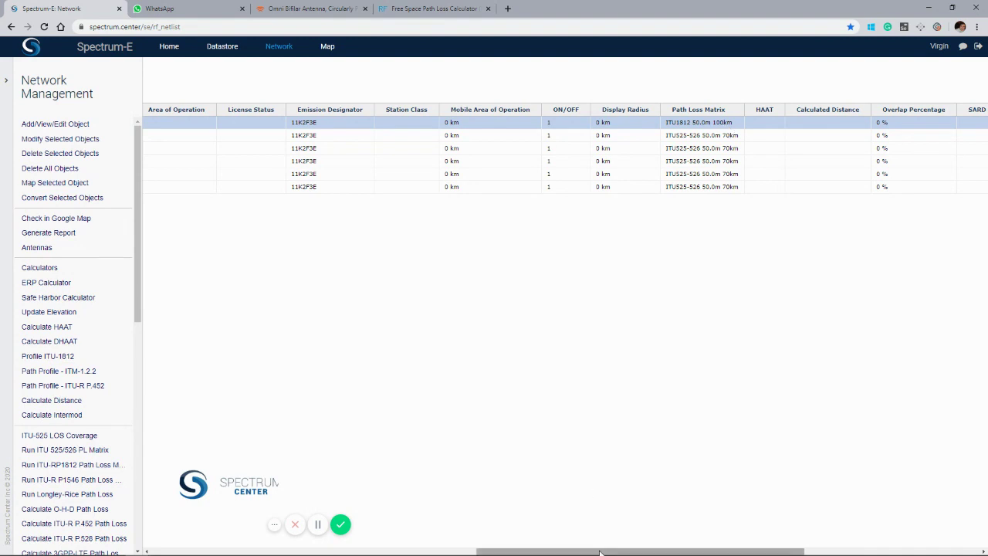
left_click_drag(600, 551, 233, 473)
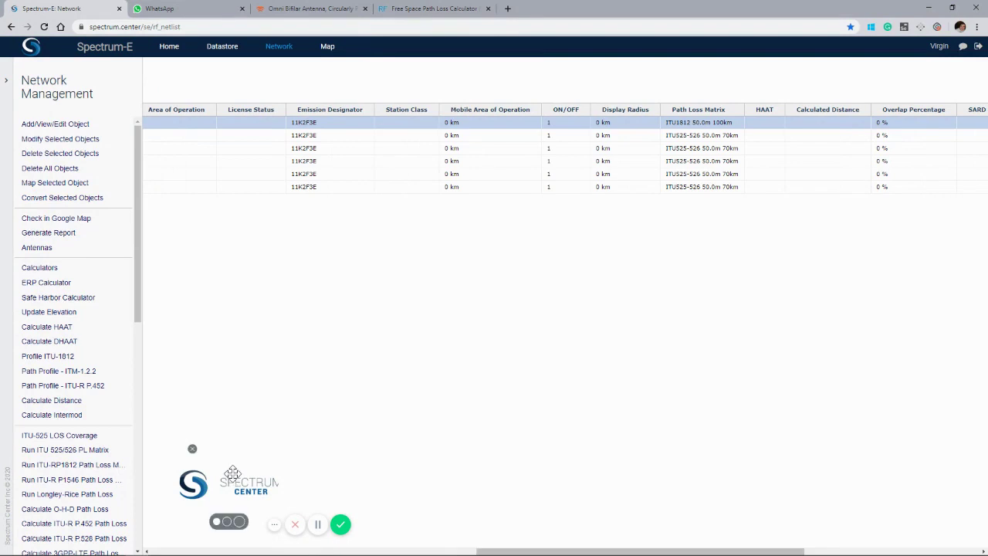
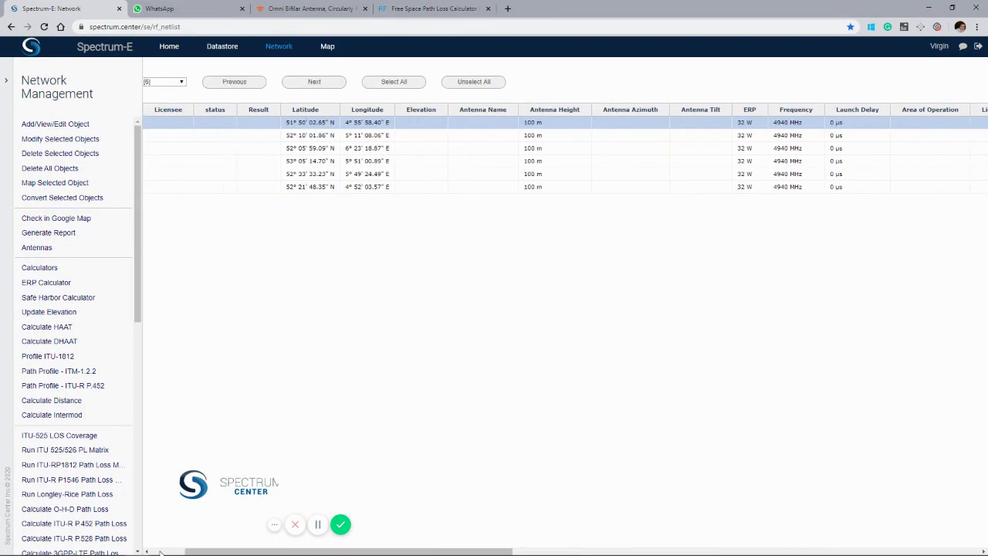
Select all Tx/Rx radios and open the ITU-R P.1812 path loss parameters, keeping them applied to Selected Objects.
left_click(480, 82)
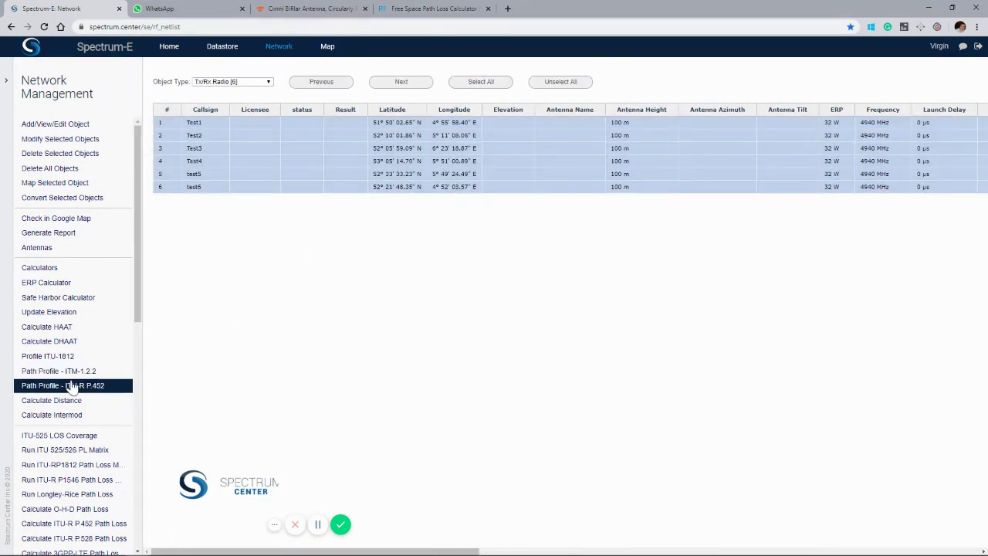
left_click(69, 464)
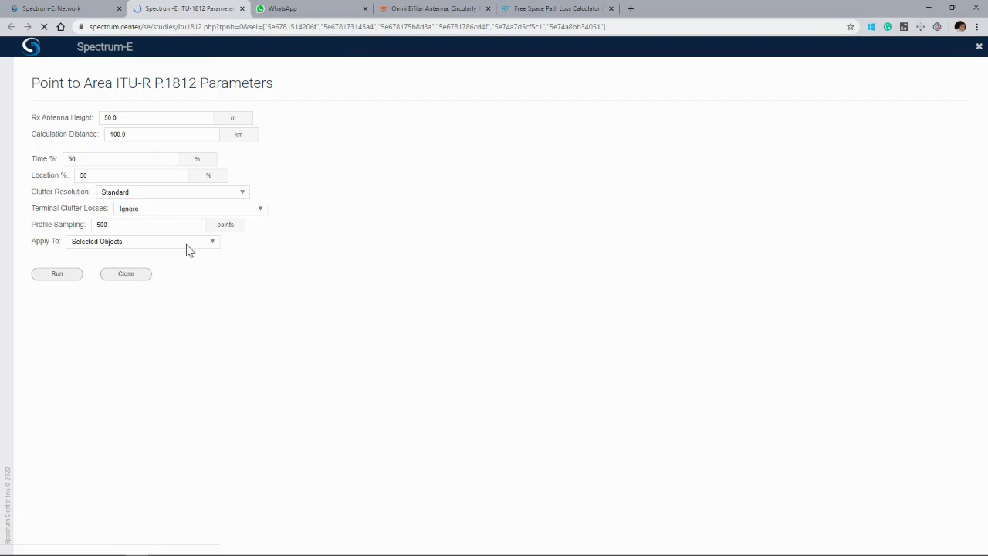
left_click(157, 242)
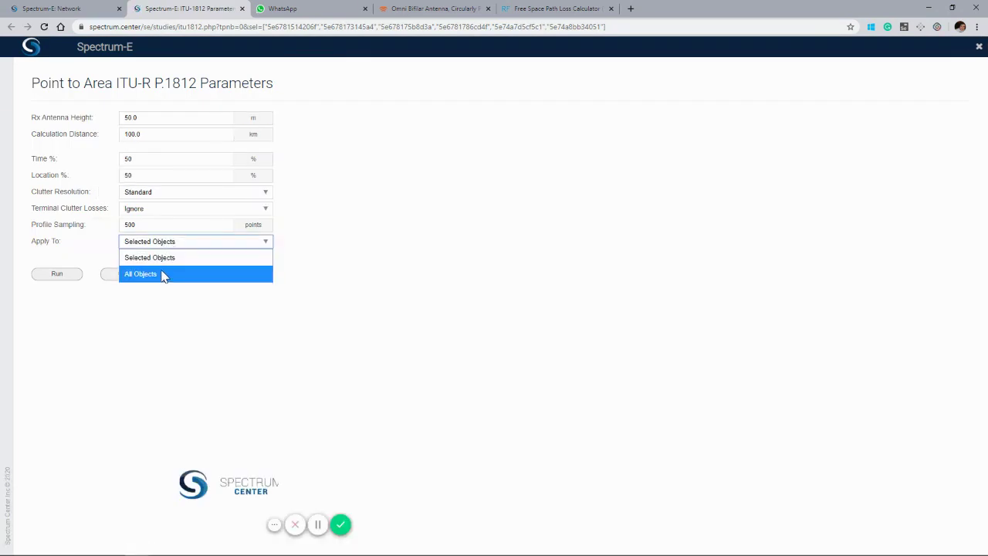
left_click(251, 336)
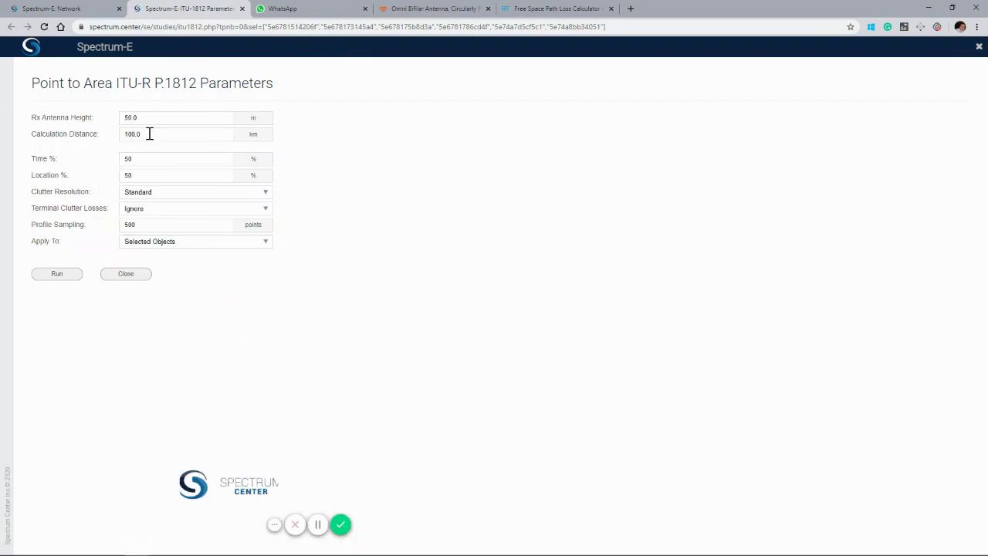
Set the Rx antenna height to 10 m and run the ITU-R P.1812 calculation.
left_click_drag(150, 117, 94, 122)
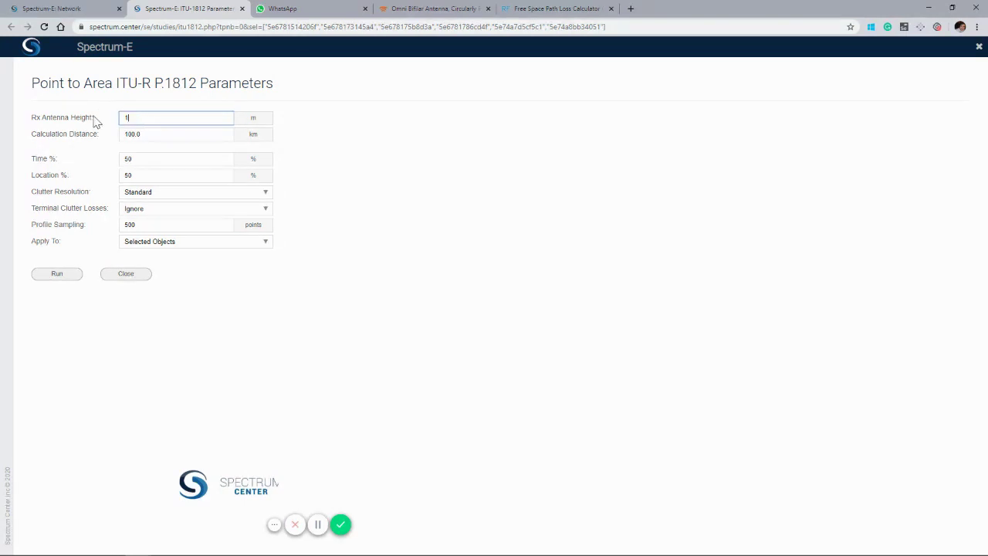
type("10")
left_click(146, 223)
left_click_drag(143, 224, 95, 224)
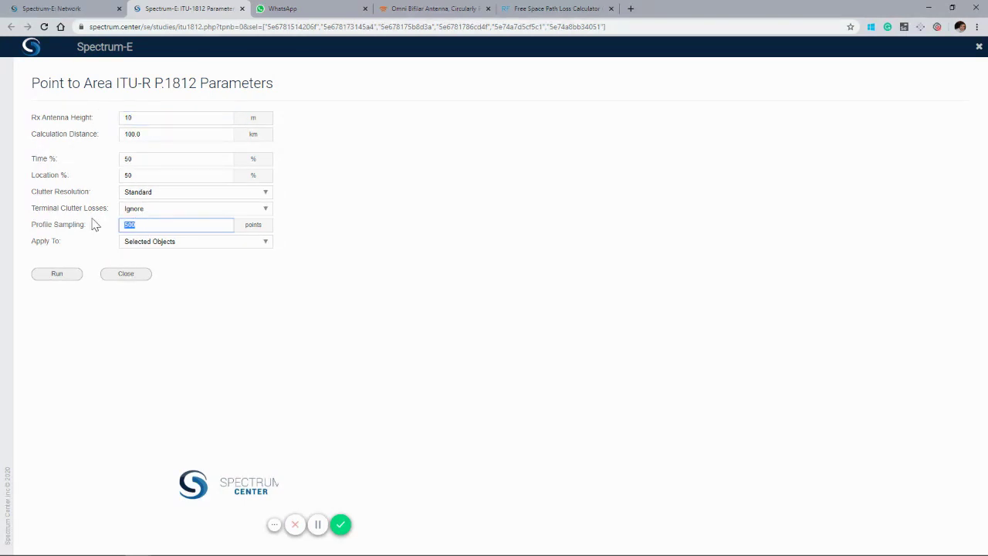
left_click(68, 274)
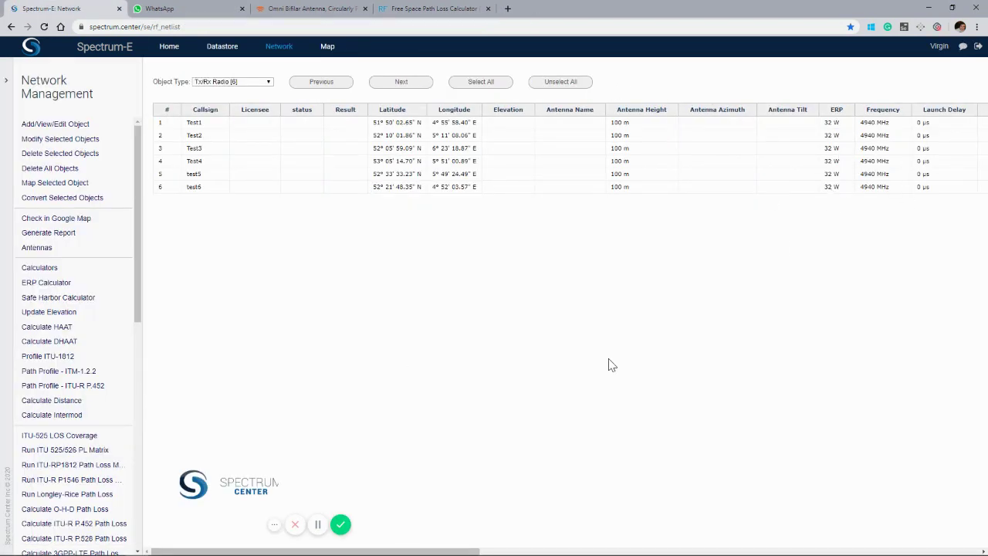
Process a downlink field strength map for the Test1 radio with the prediction name Test1_coverage, applied to Selected Objects.
left_click(207, 124)
scroll(105, 328, "down", 3)
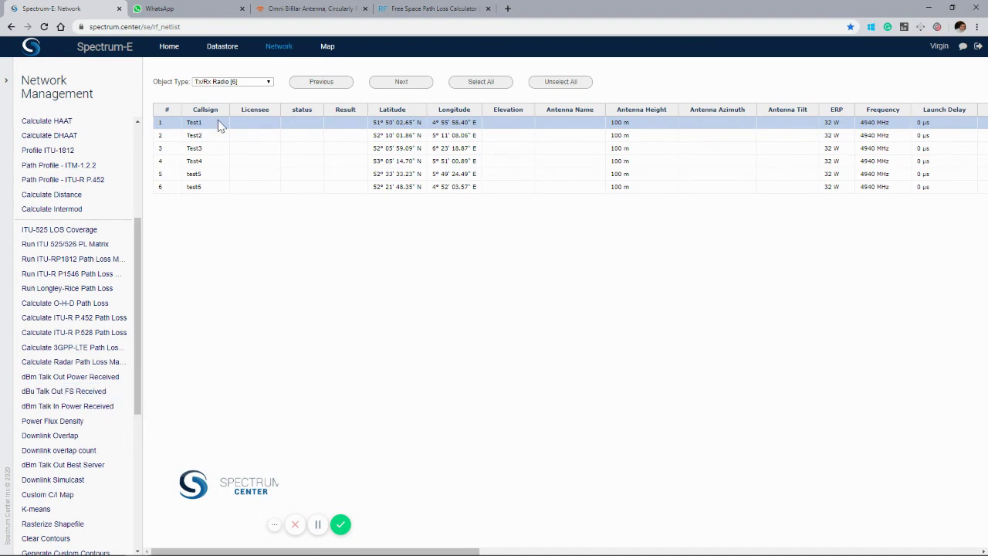
left_click(89, 395)
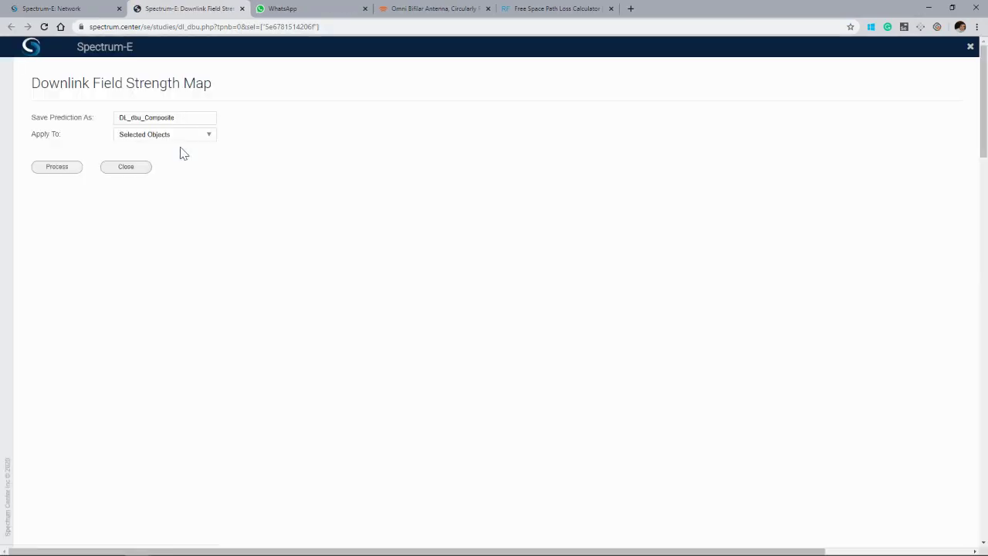
left_click_drag(190, 120, 84, 120)
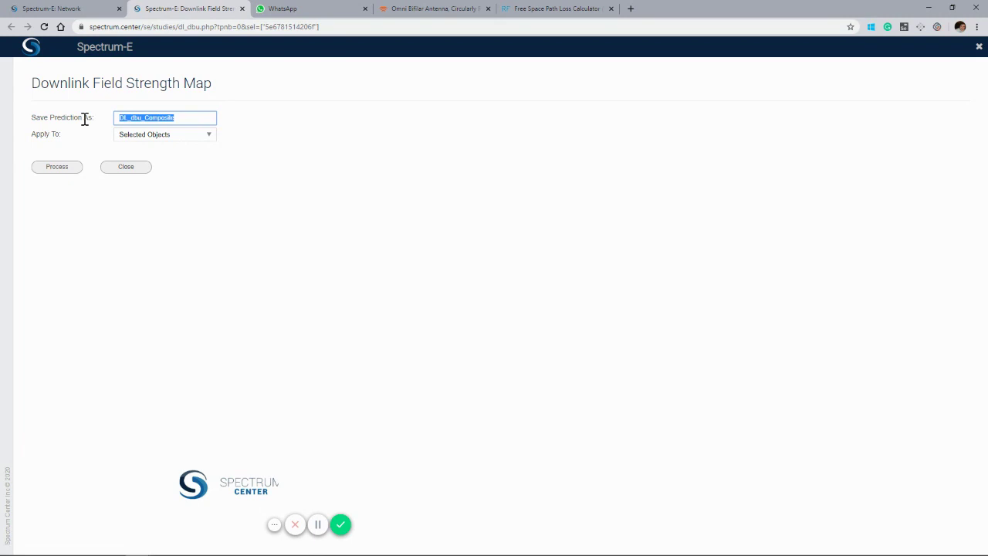
type("Test1_coverage")
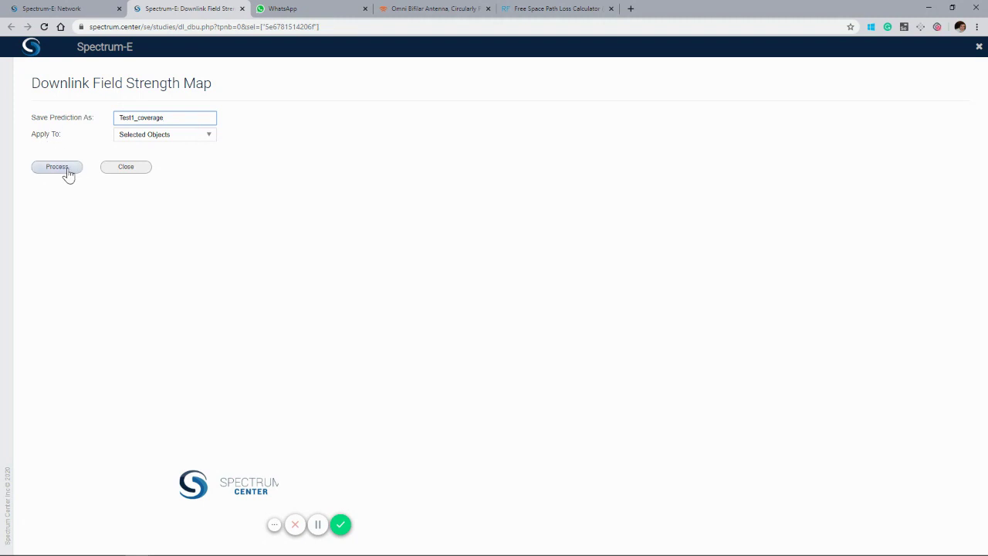
left_click(185, 136)
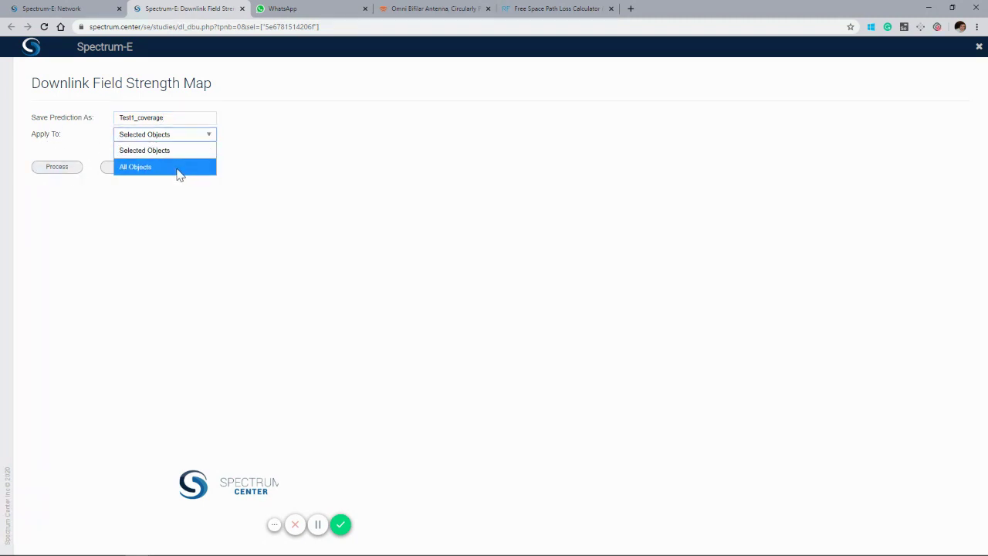
left_click(160, 153)
left_click(68, 171)
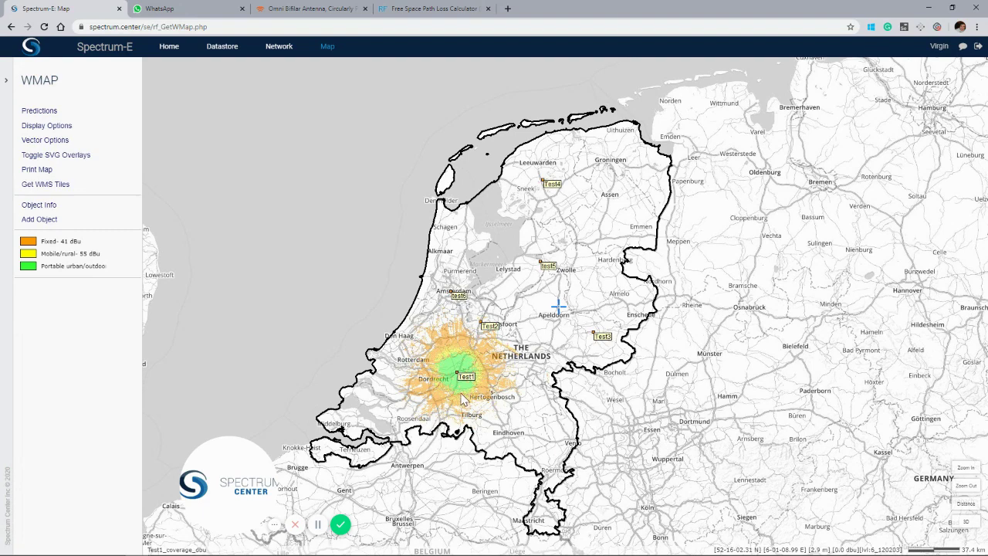
Inspect the Test1 coverage up close on the map and open the palette settings of its colour legend.
scroll(460, 395, "up", 2)
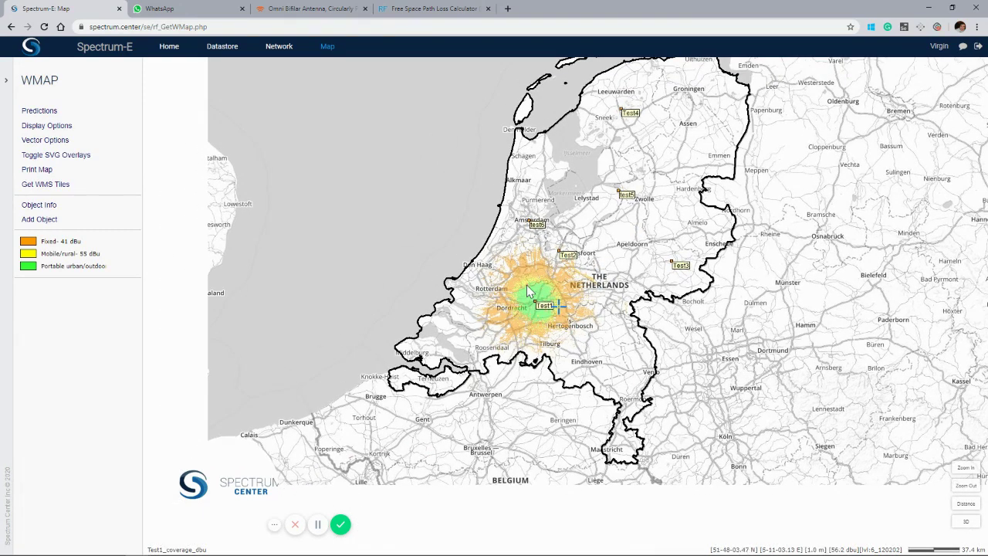
scroll(541, 313, "up", 1)
scroll(546, 305, "up", 1)
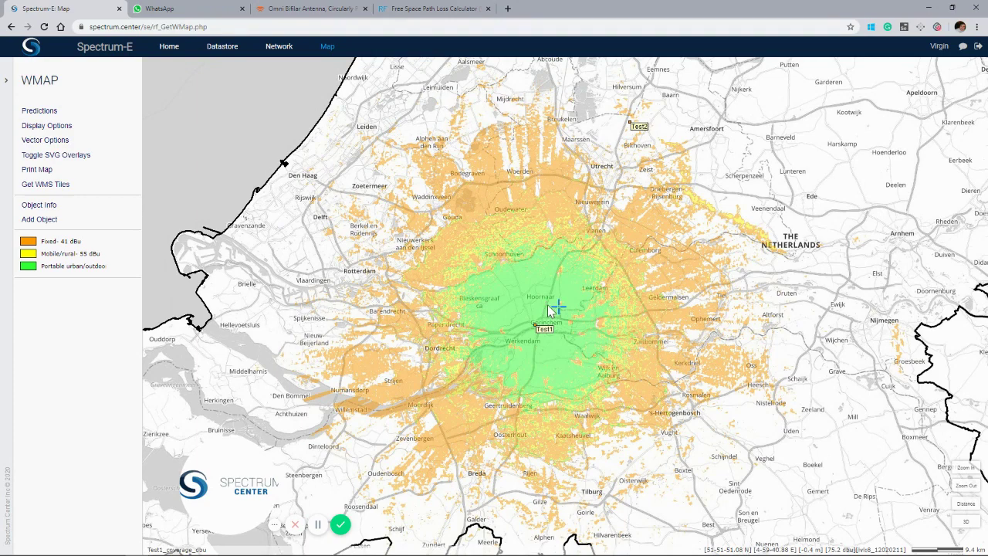
left_click(49, 245)
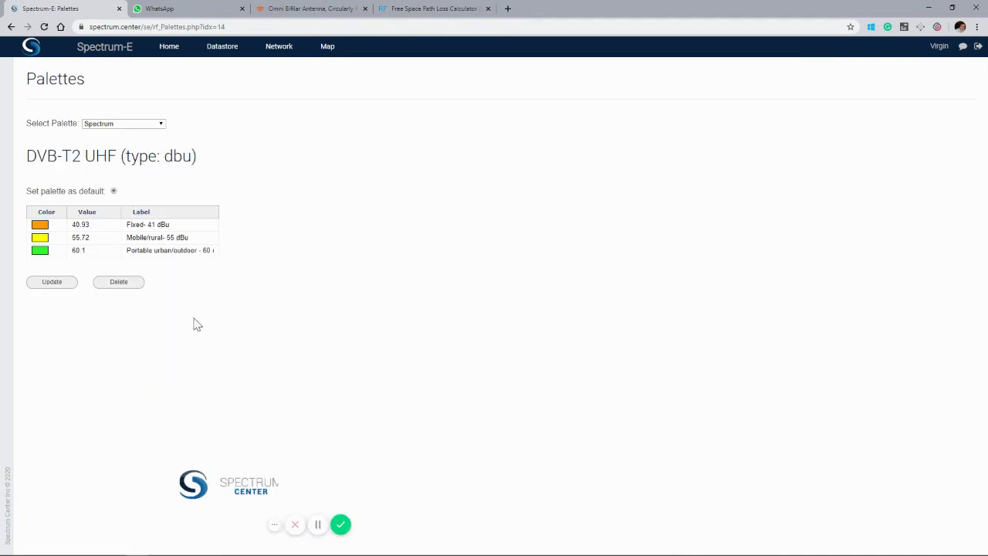
Choose the LORA FS palette and set it as the default.
left_click(141, 125)
left_click(131, 162)
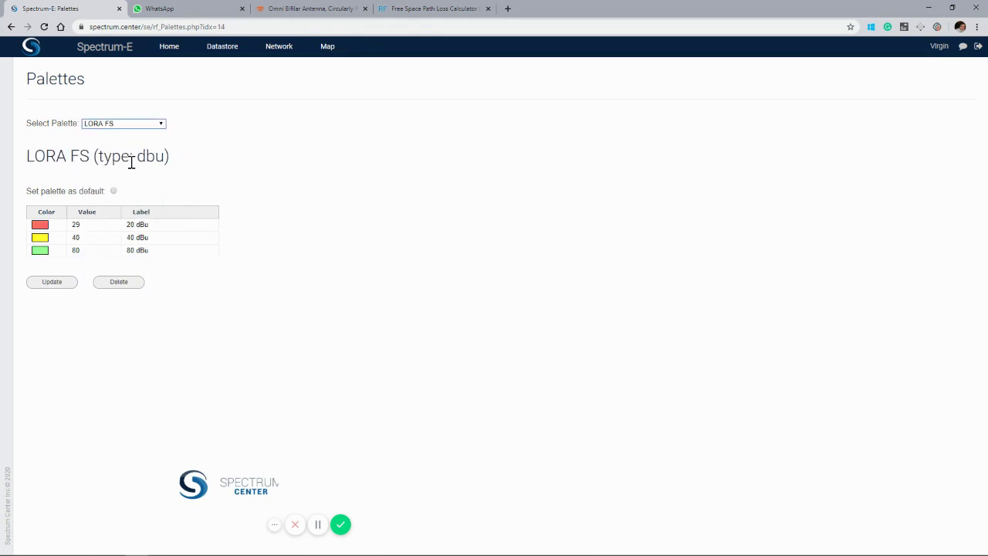
left_click(113, 191)
Start a new palette and choose dbu as its type.
left_click(157, 125)
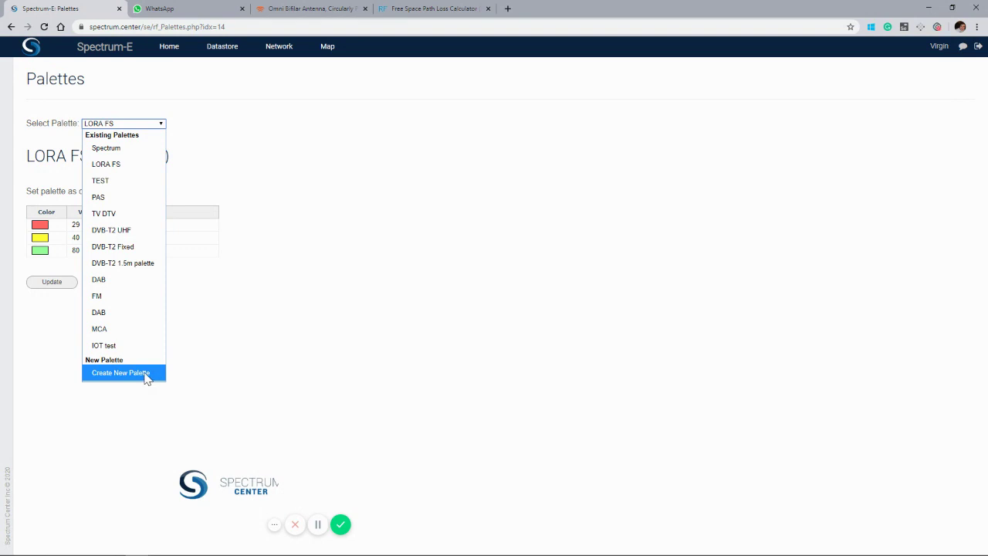
left_click(120, 373)
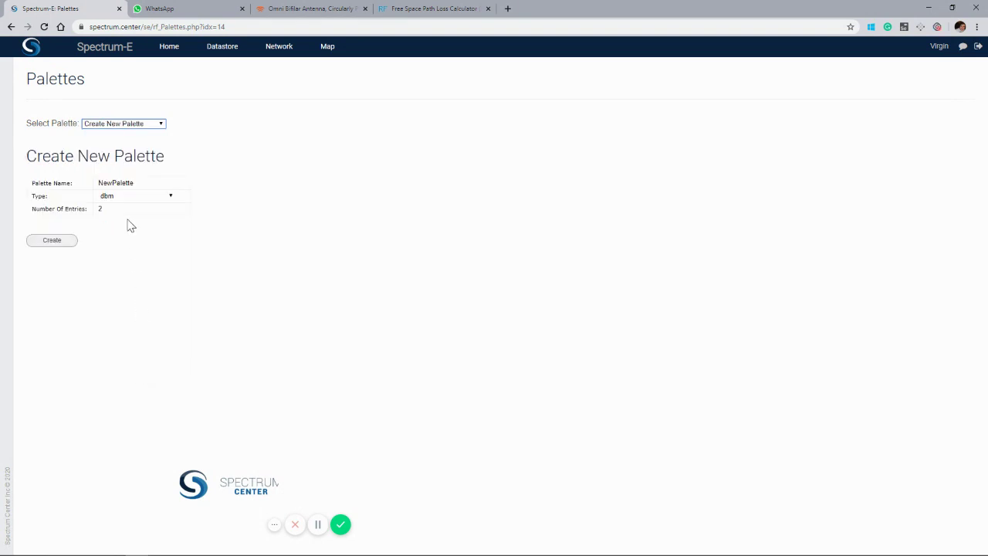
left_click_drag(135, 183, 74, 185)
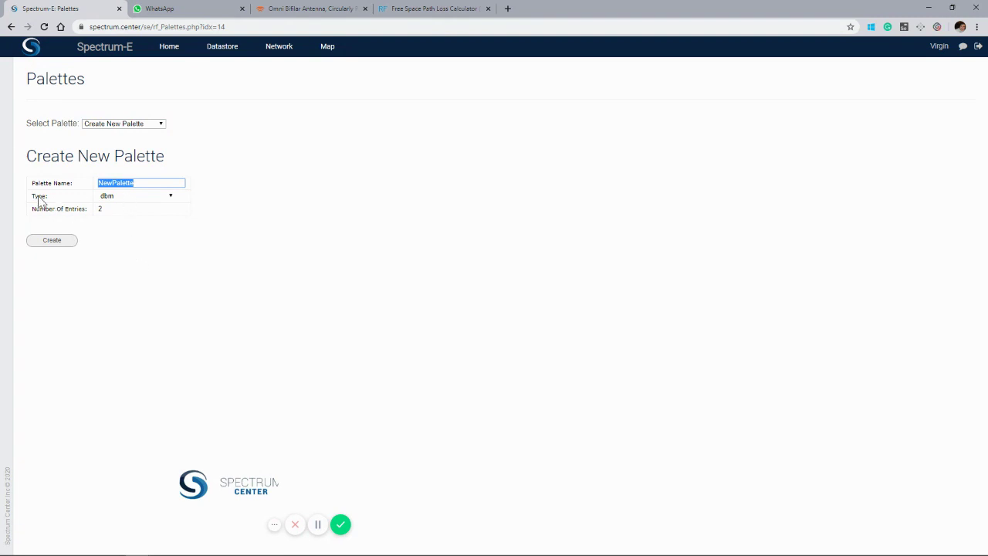
left_click(129, 199)
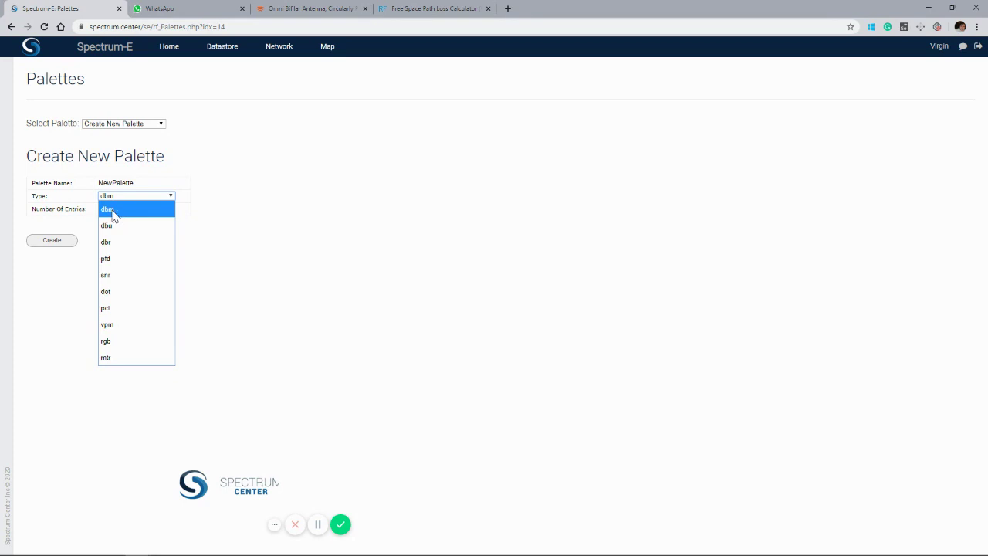
left_click(127, 230)
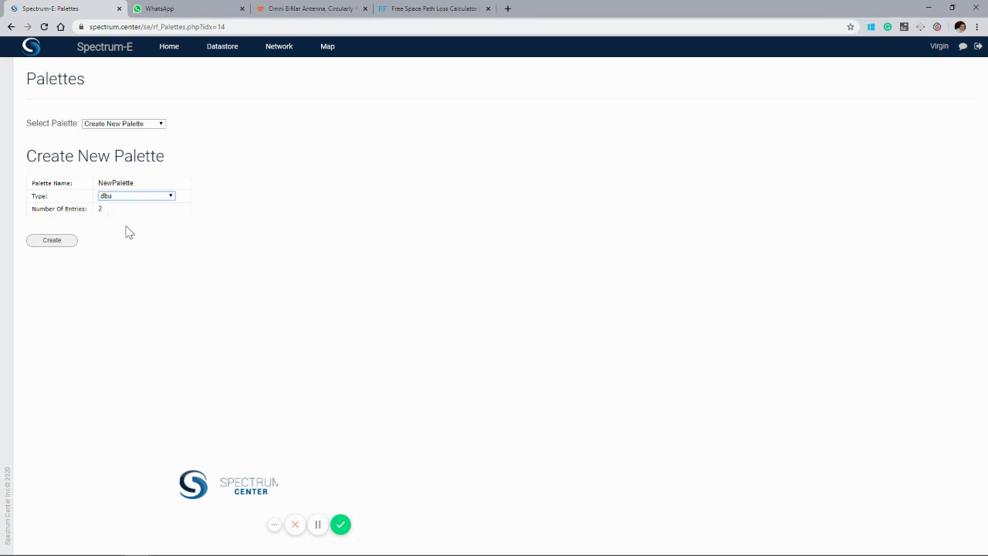
left_click(110, 207)
left_click(139, 244)
Reopen the LORA FS palette and examine its editable value and label entries.
left_click(149, 125)
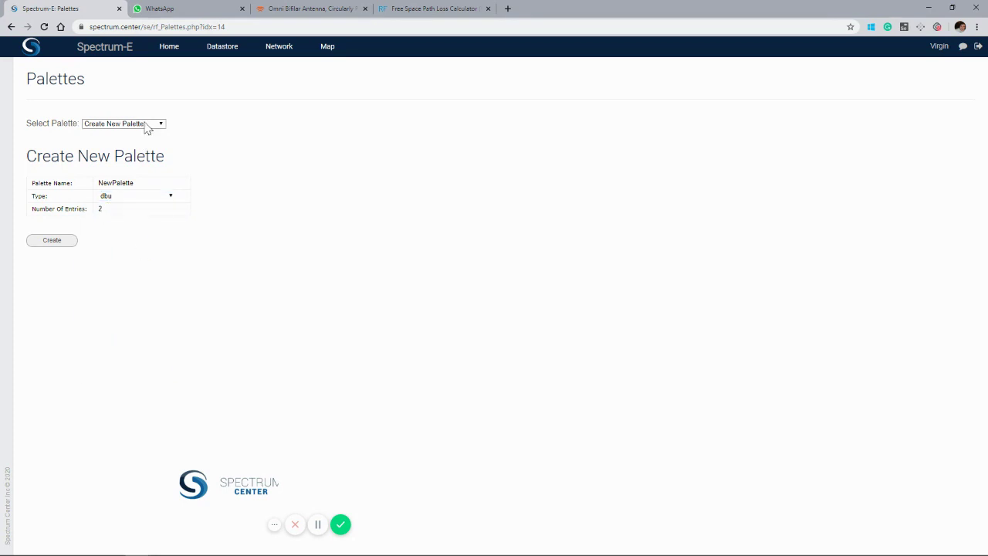
left_click(143, 165)
left_click(84, 224)
left_click(87, 250)
left_click(165, 226)
left_click(159, 252)
left_click(162, 226)
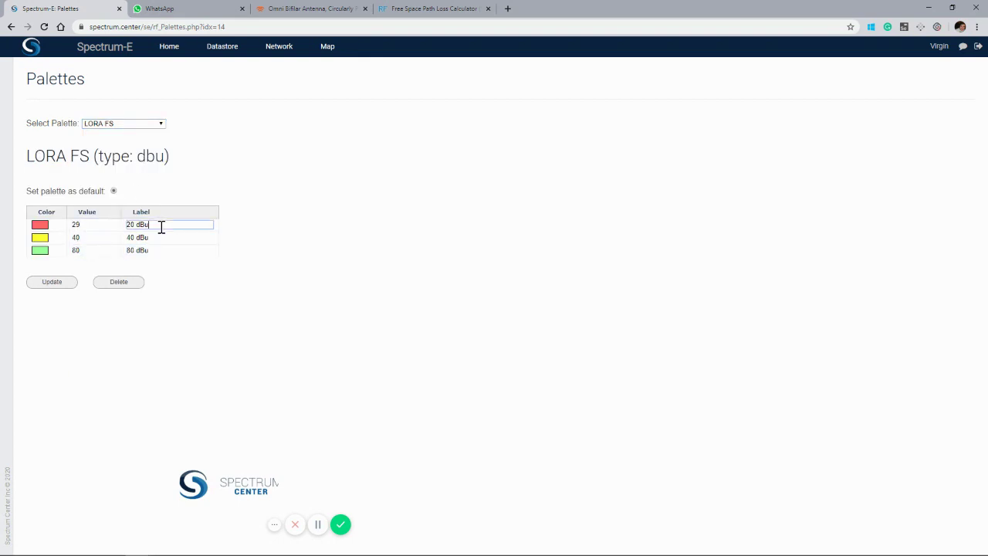
Switch to the Spectrum palette, keep the dbu thresholds at 40 and 90, and update the map colours with it.
left_click(145, 125)
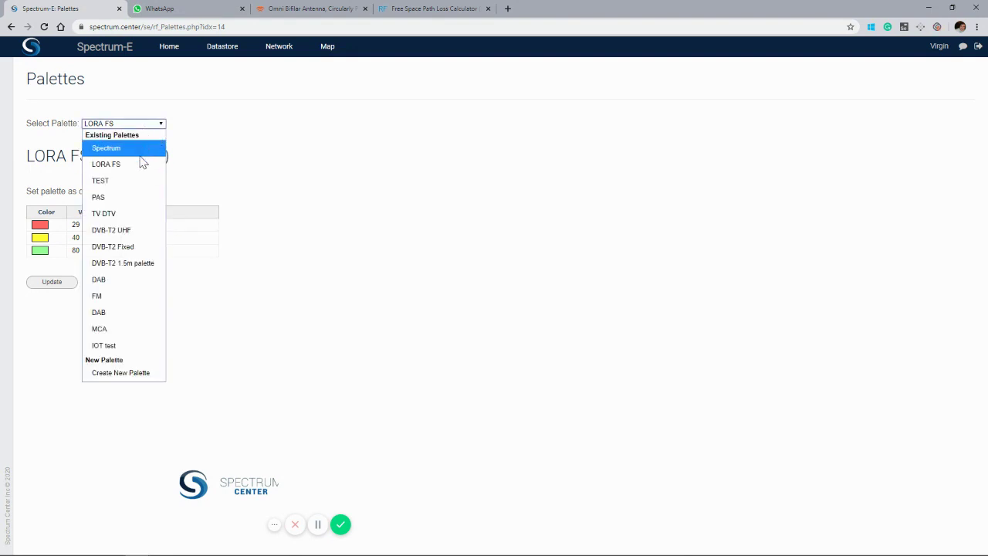
left_click(142, 154)
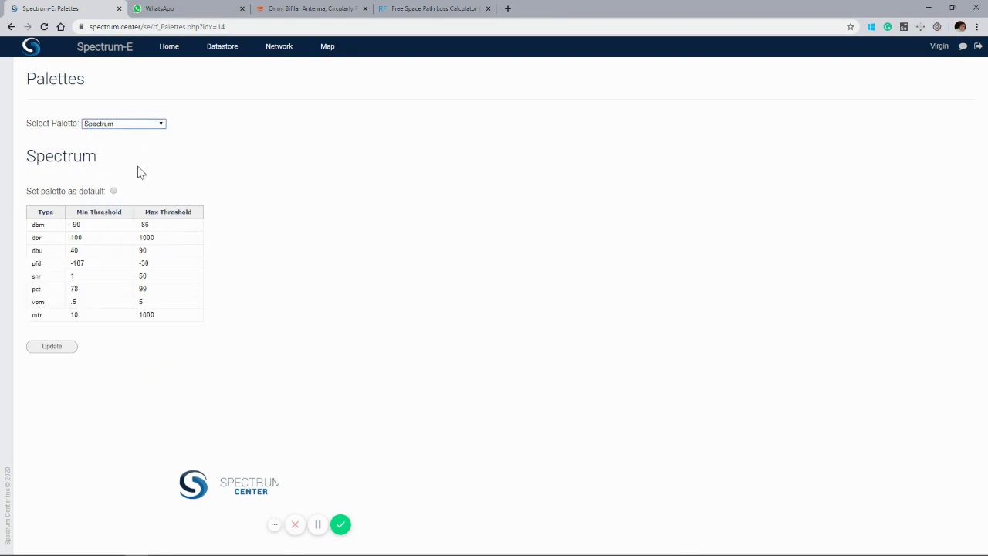
left_click(81, 252)
left_click(164, 250)
left_click(93, 250)
left_click(154, 250)
left_click(54, 353)
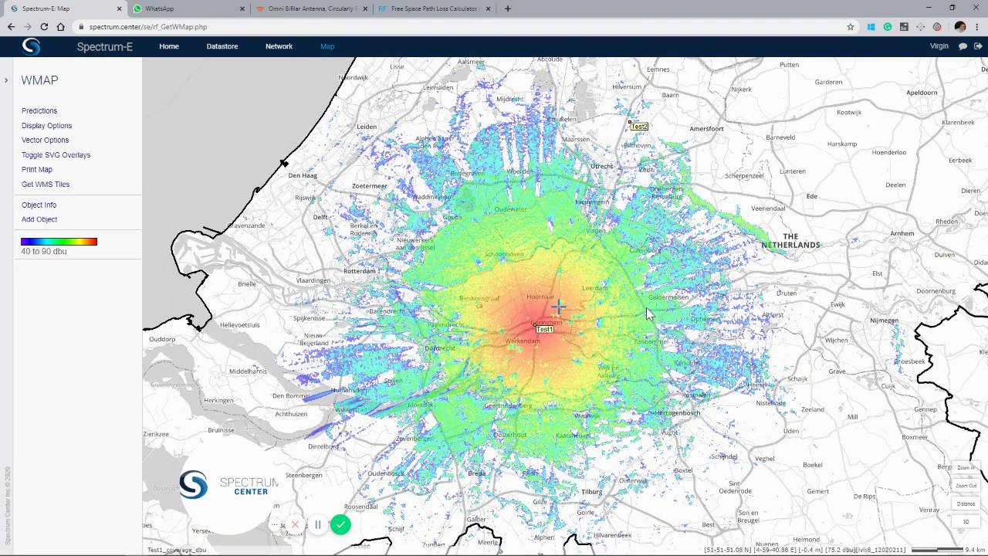
Open the dBu Talk Out FS Received study for all the Tx/Rx radios in the network.
scroll(714, 223, "down", 1)
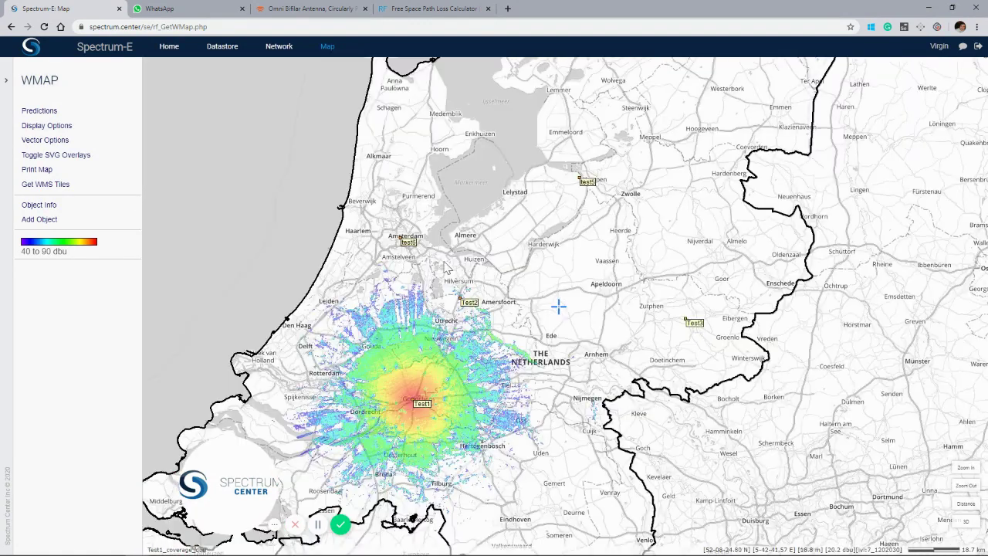
left_click(280, 46)
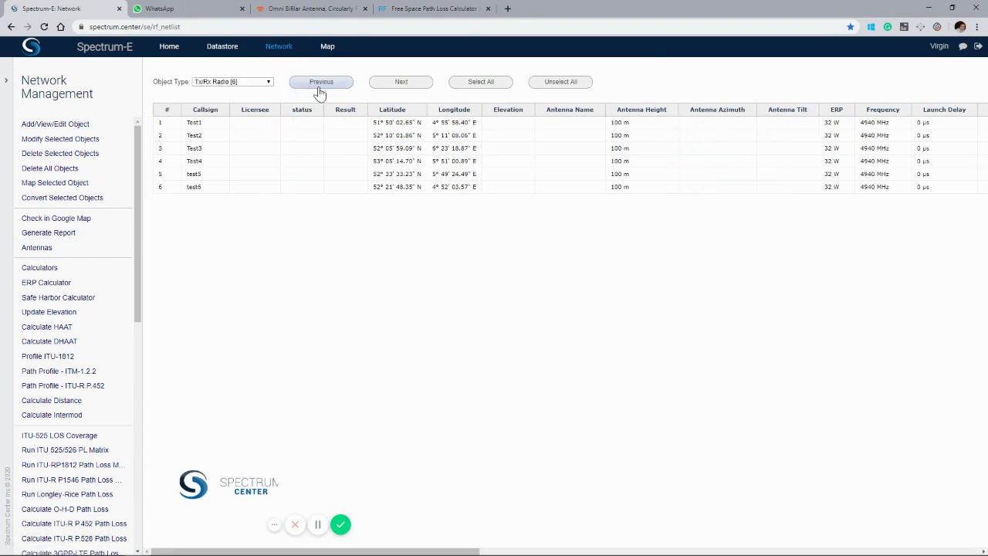
left_click(476, 86)
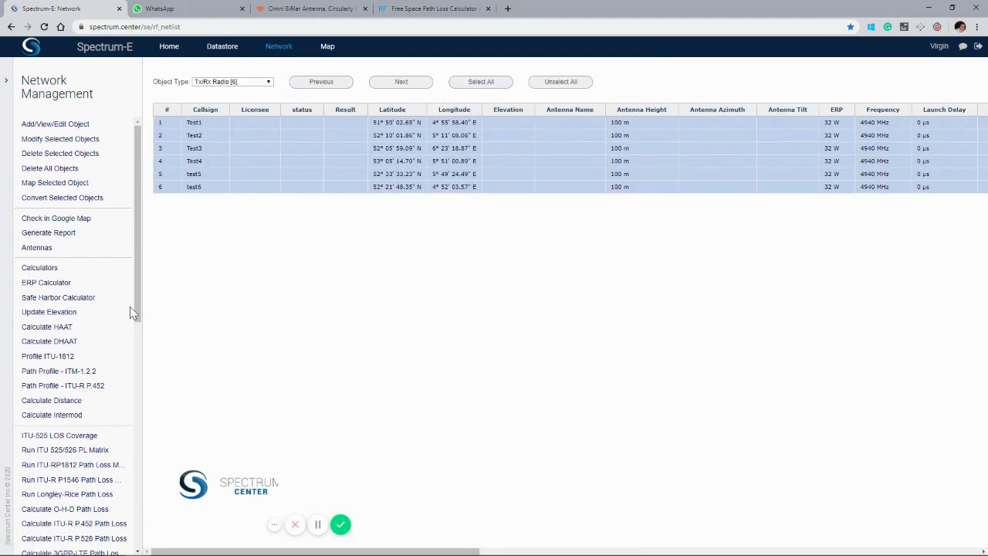
scroll(116, 342, "down", 2)
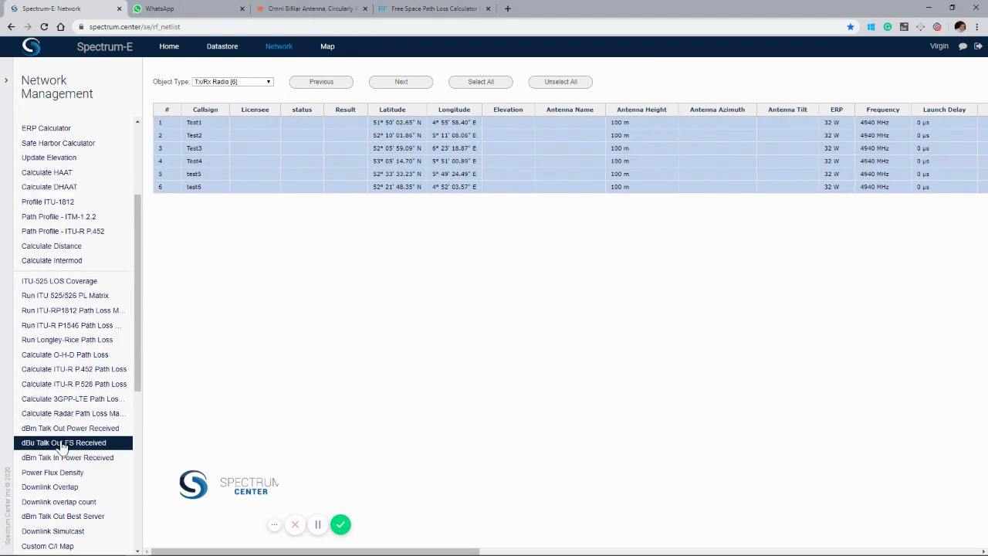
left_click(55, 444)
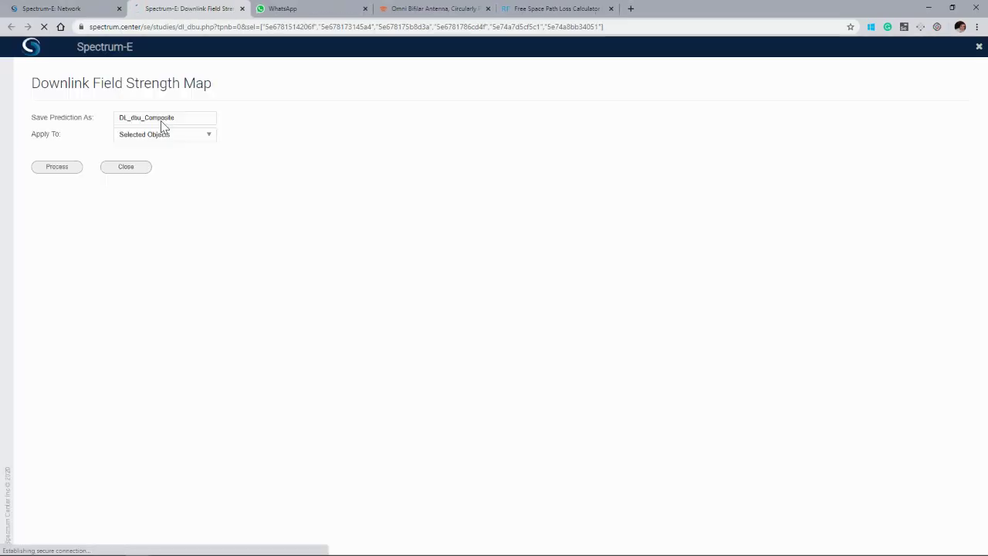
Name the downlink field strength prediction All_Composite, process it for the selected objects, and inspect the composite coverage on the map.
left_click(148, 117)
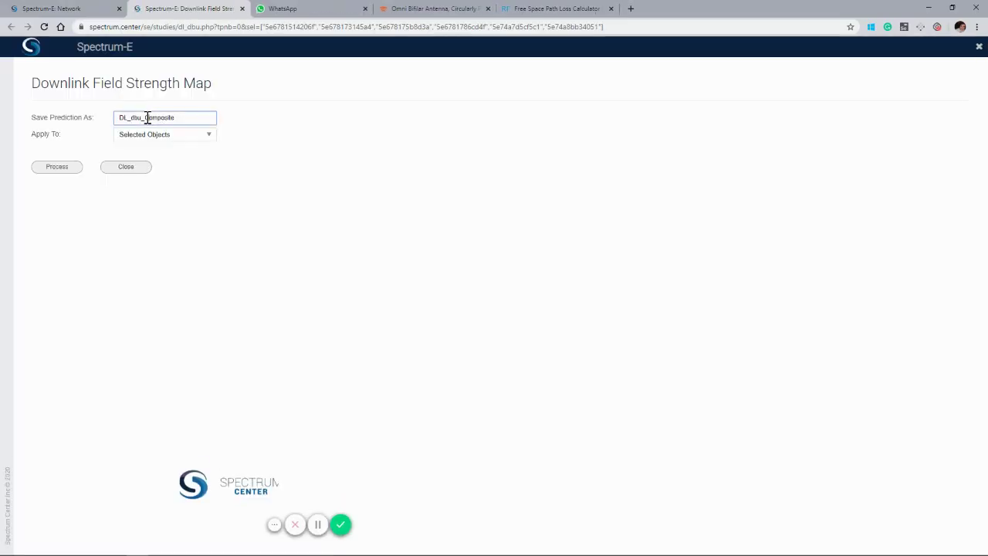
left_click_drag(144, 118, 108, 126)
type("All_")
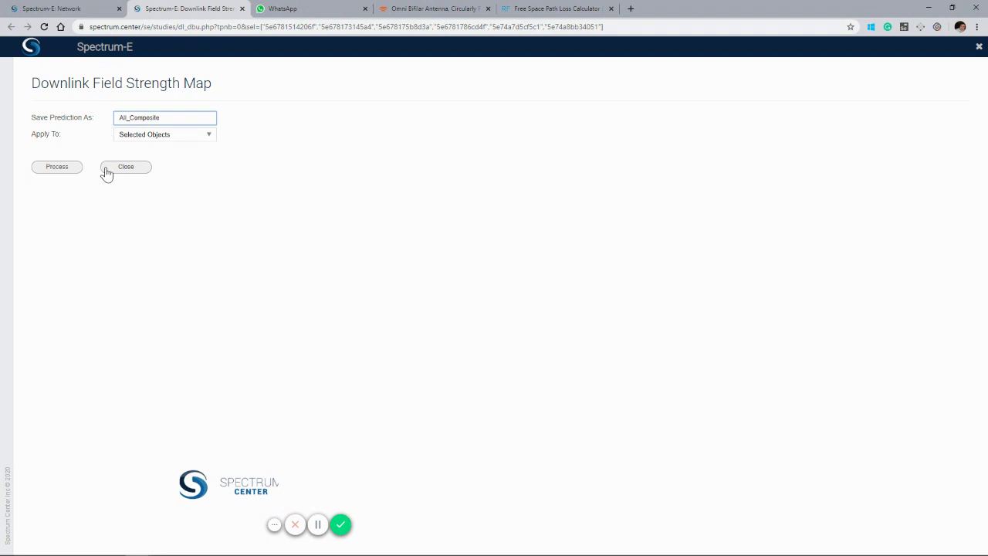
left_click(62, 170)
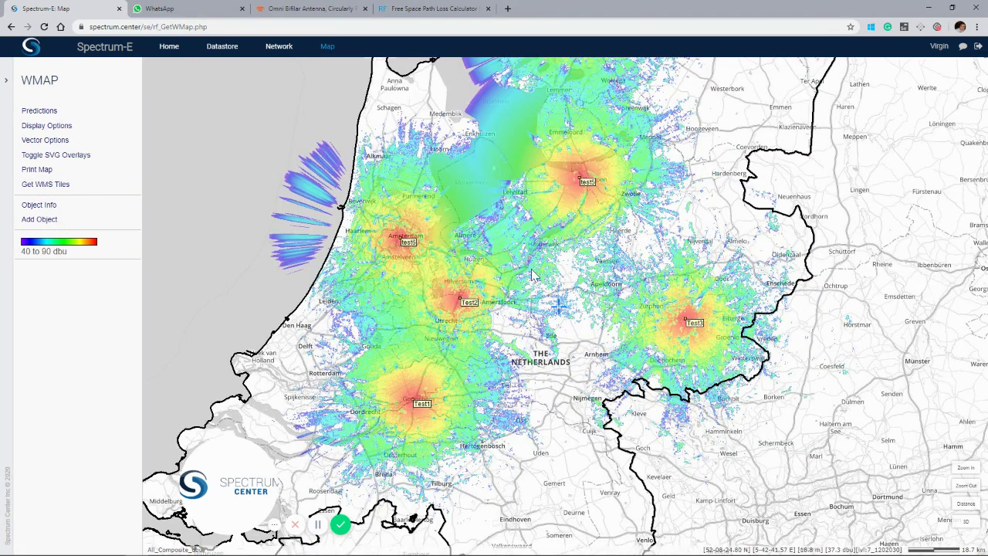
left_click_drag(580, 270, 553, 341)
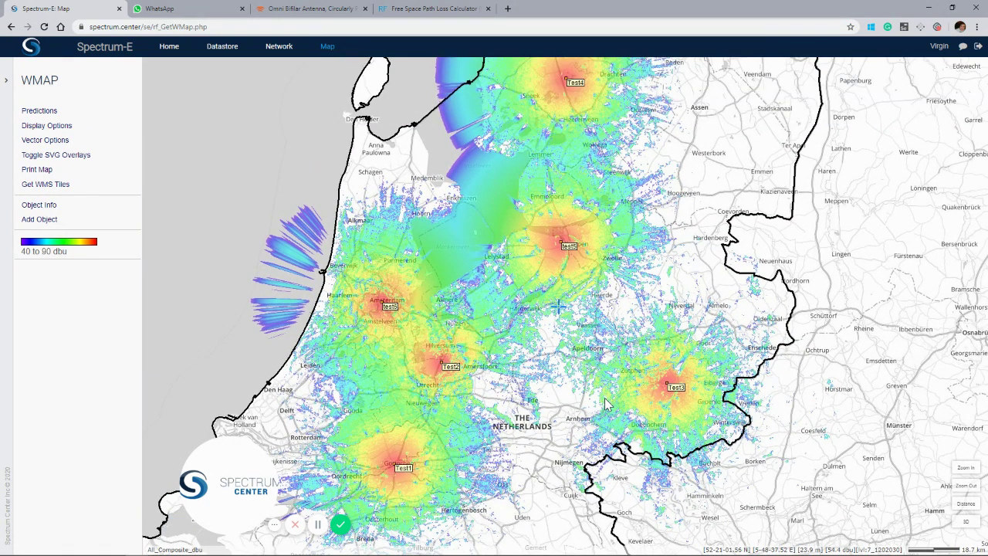
left_click(283, 47)
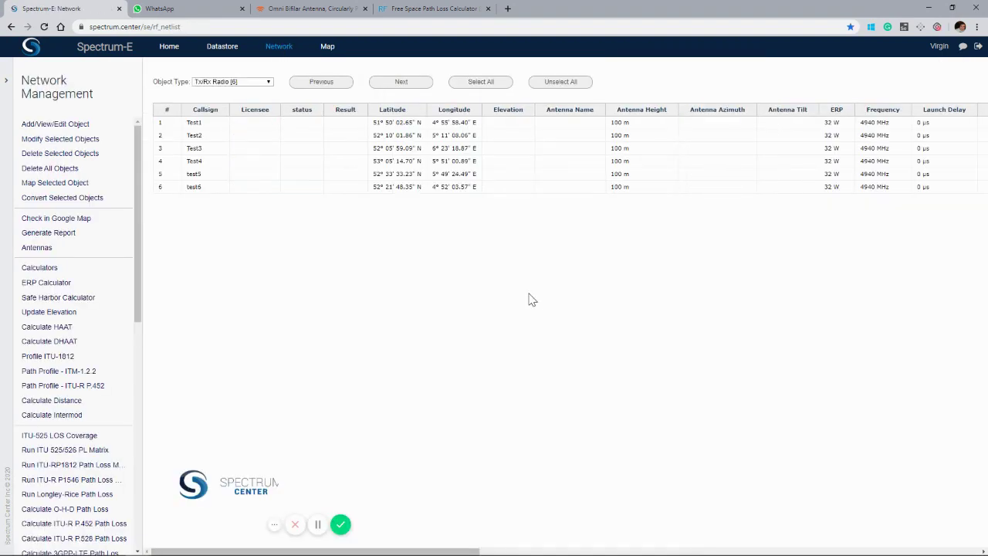
left_click_drag(264, 550, 222, 494)
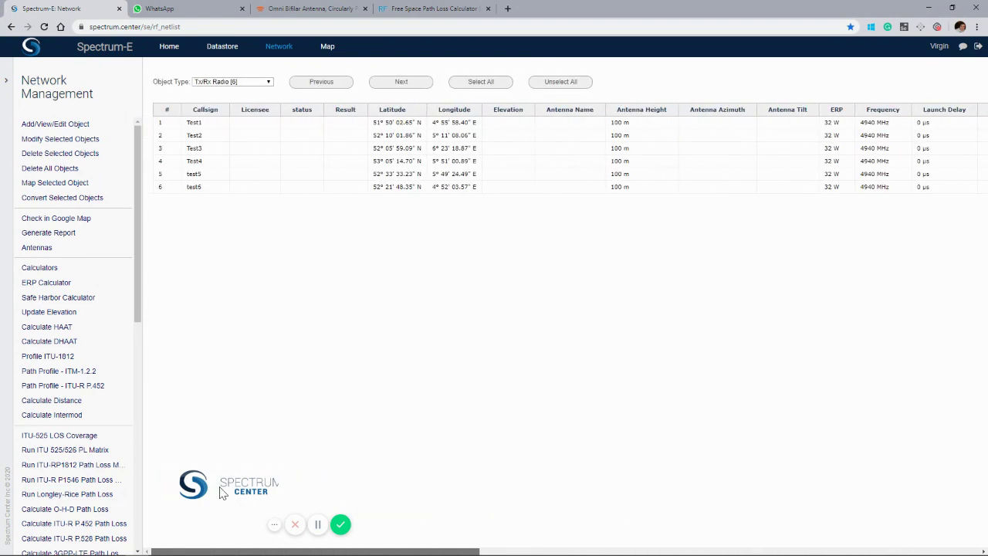
left_click(480, 81)
scroll(101, 329, "down", 3)
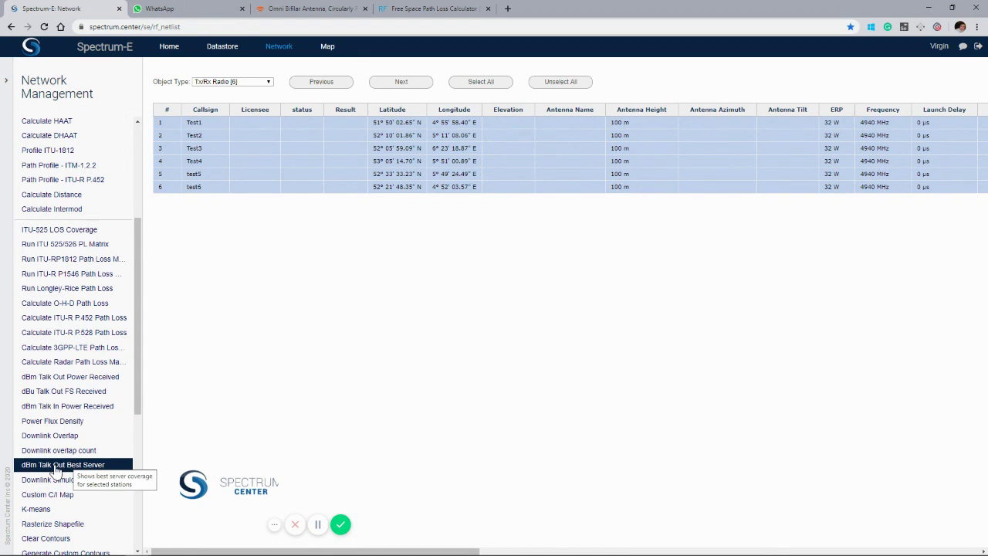
left_click(327, 47)
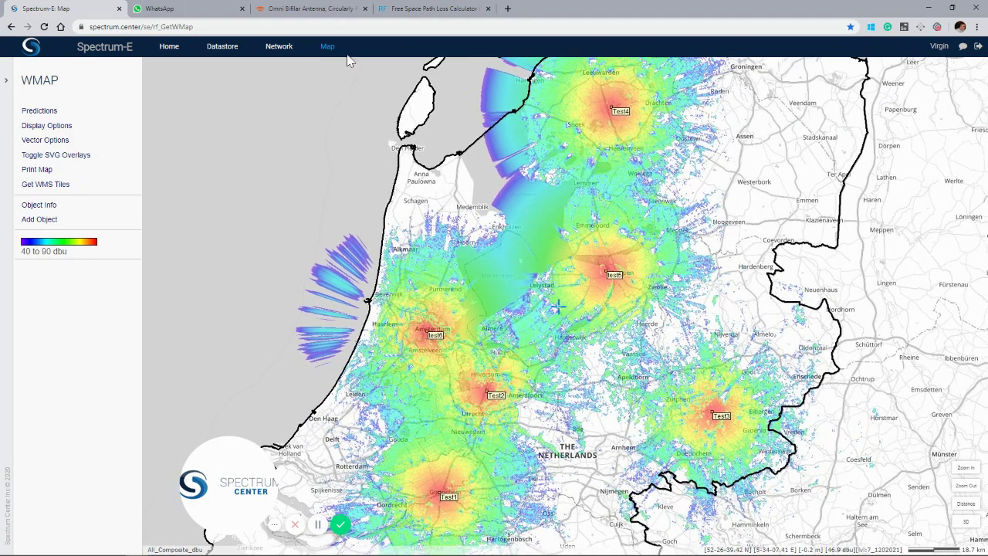
Open the dBm Talk Out Best Server study for all the Tx/Rx radios in the network.
left_click(280, 48)
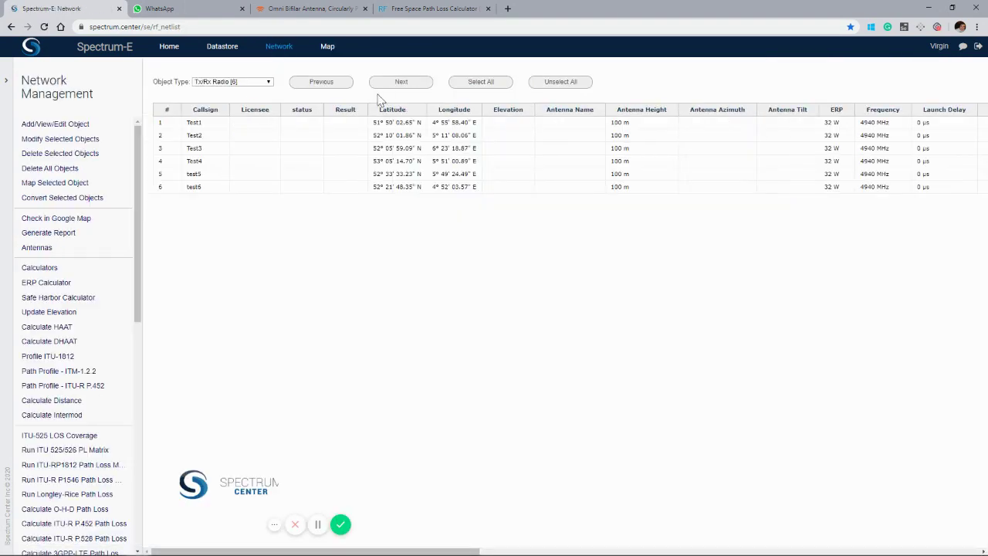
left_click(480, 82)
scroll(99, 315, "down", 3)
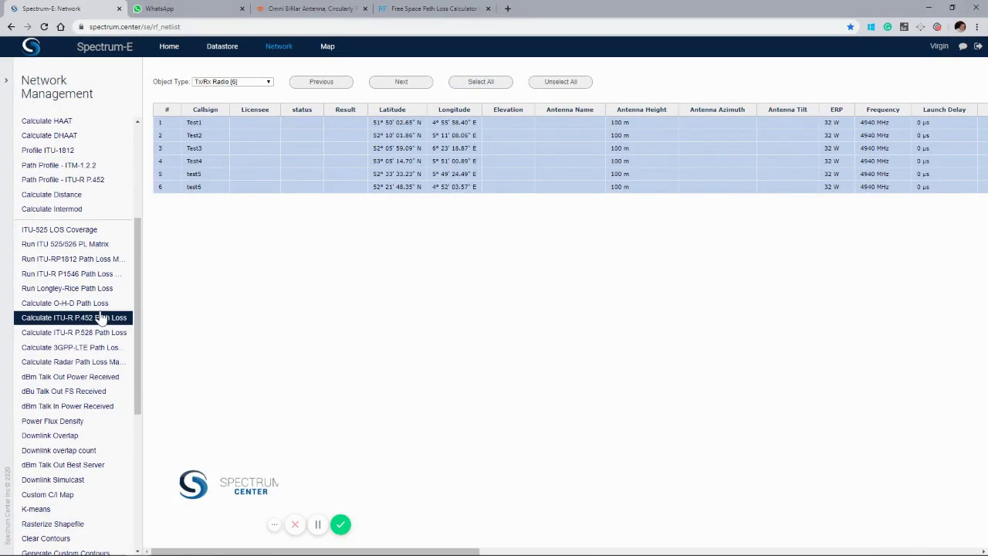
left_click(65, 465)
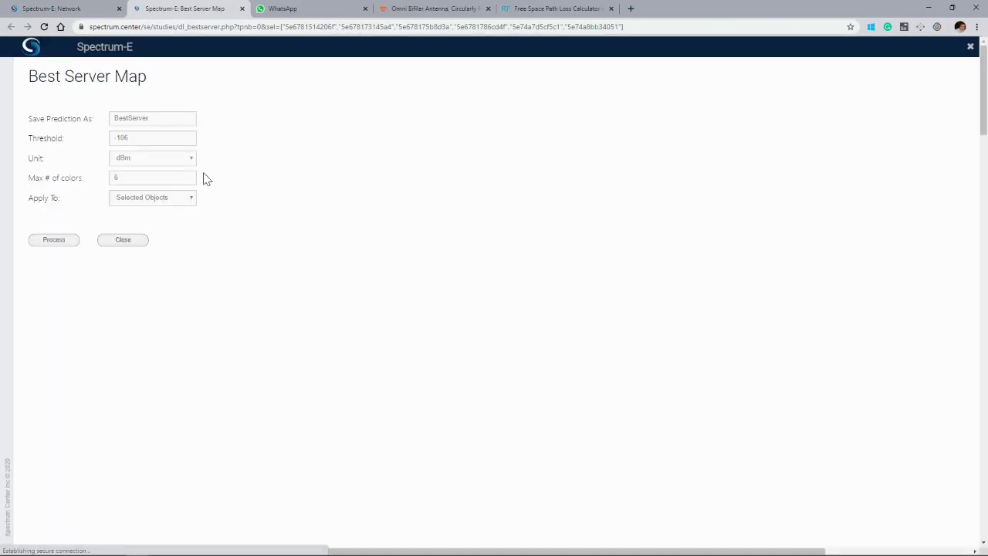
Process the BestServer prediction in dBu with a threshold of 40 and display it on the map.
left_click(146, 158)
left_click(122, 192)
left_click_drag(131, 140, 84, 138)
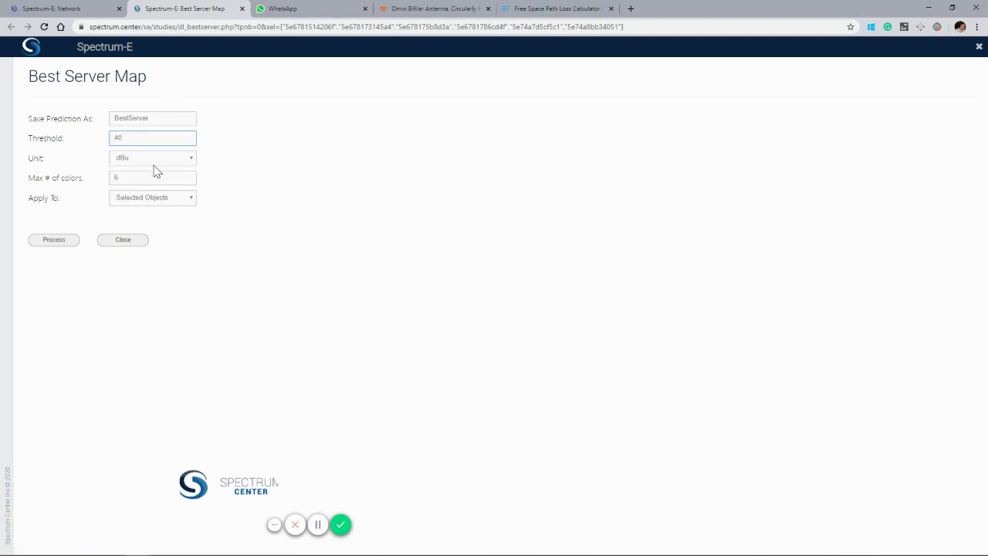
left_click(62, 240)
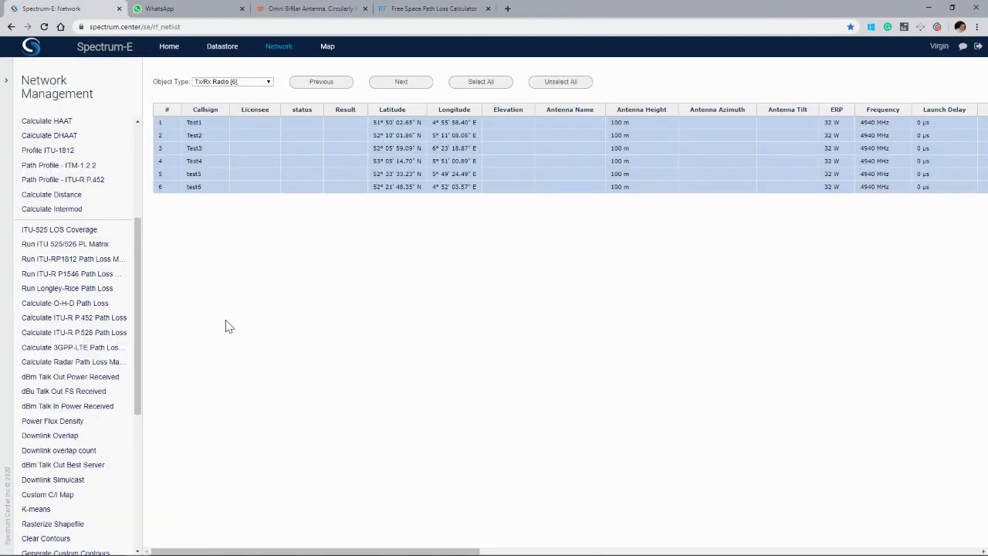
left_click(327, 48)
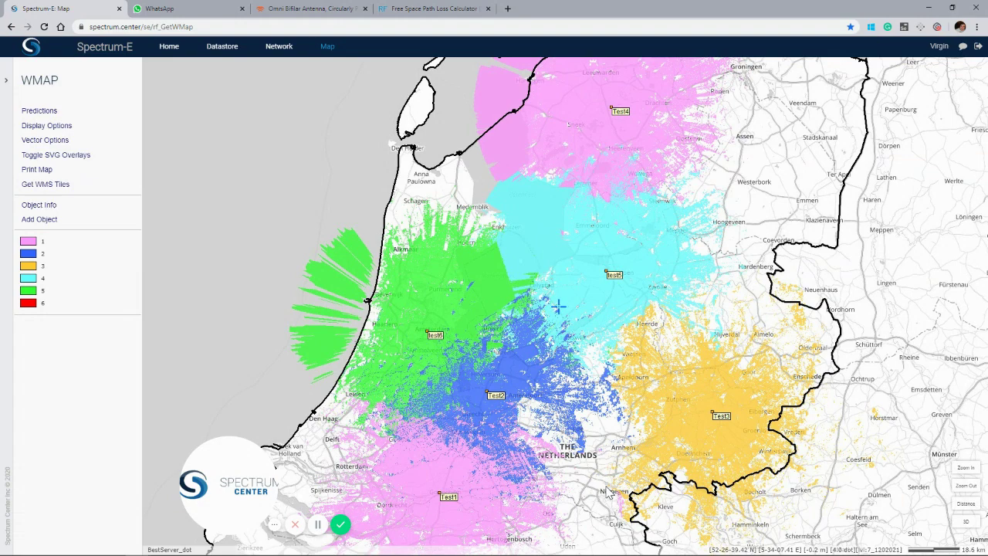
Check the portal's home page and the map, and open the network's list of available antennas.
left_click(167, 48)
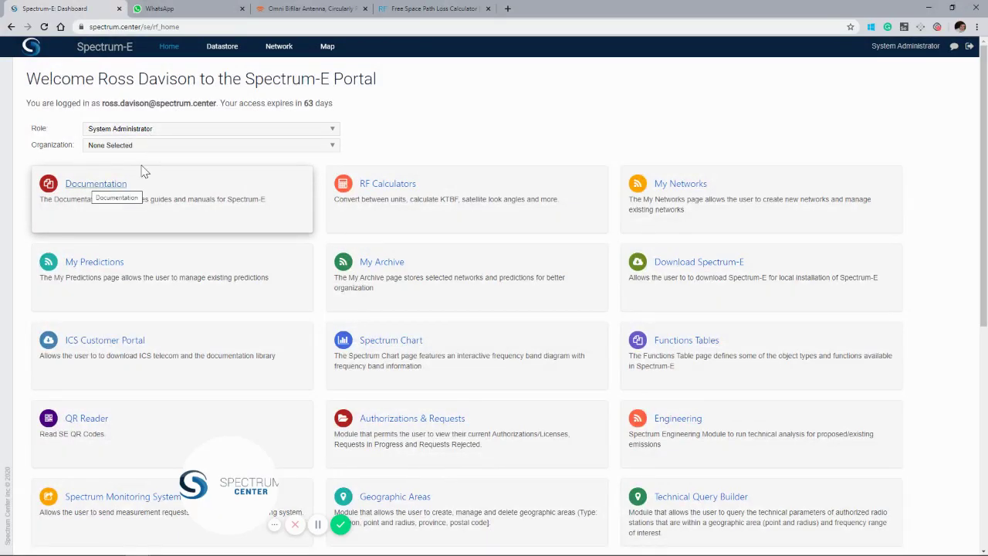
left_click(328, 45)
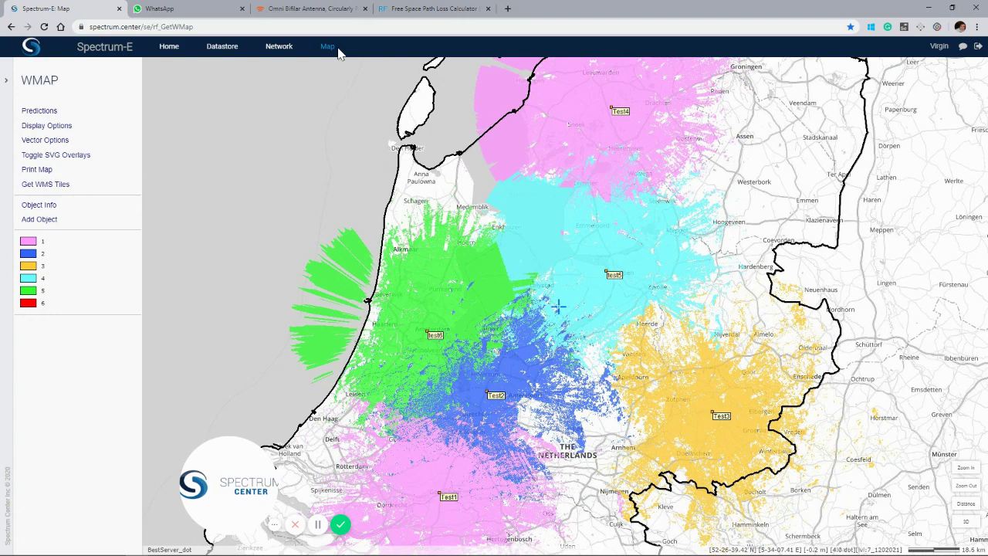
left_click(280, 47)
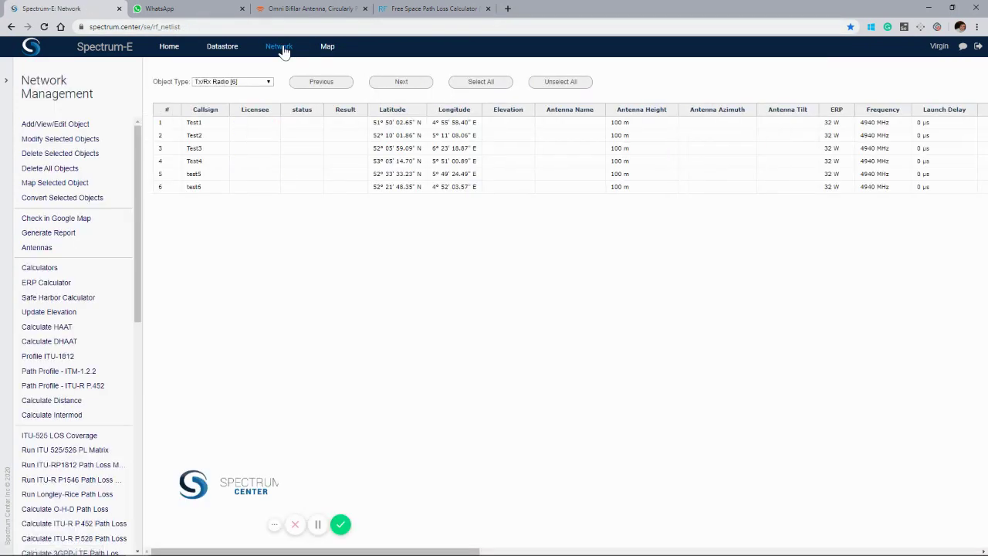
left_click(44, 250)
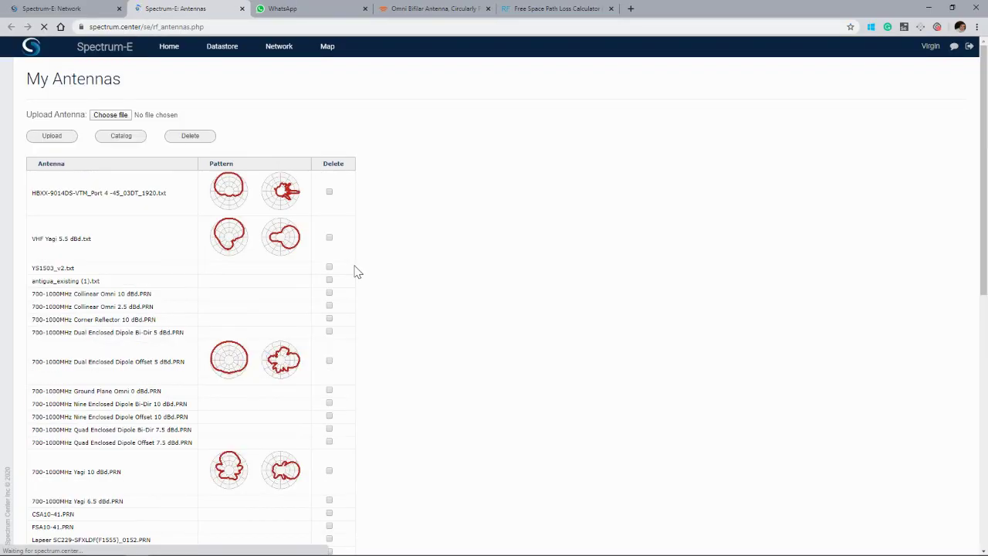